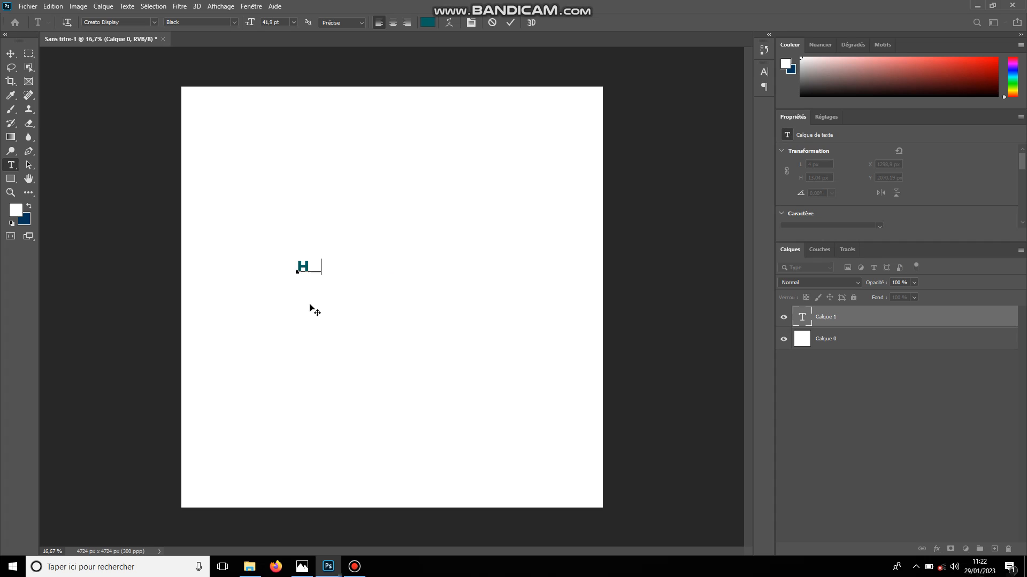
Complete the text as HAPPY, then enlarge it to about 3790 px wide and centre it horizontally on the upper half of the canvas
type("PPY")
left_click(314, 308)
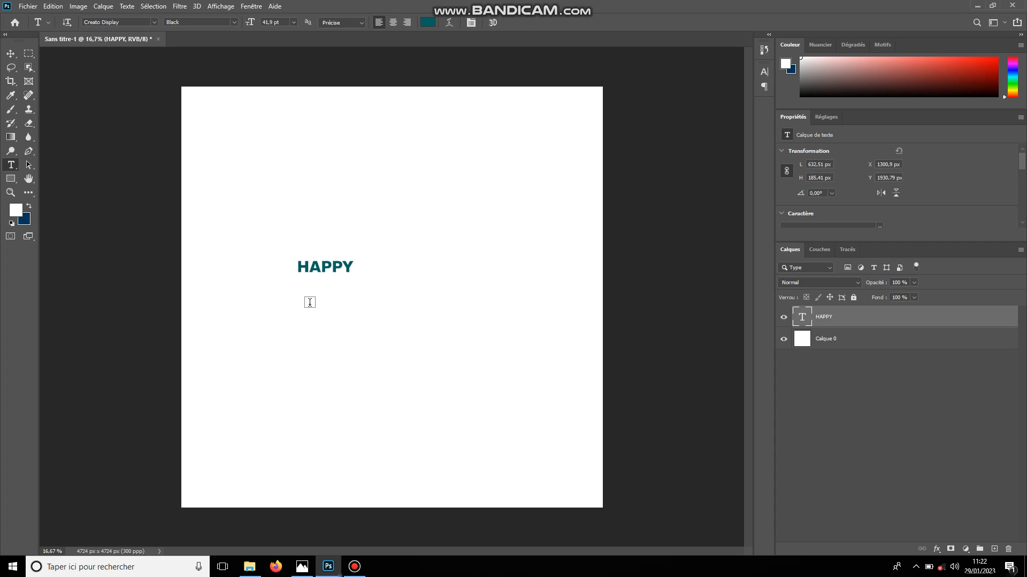
key("ctrl+t")
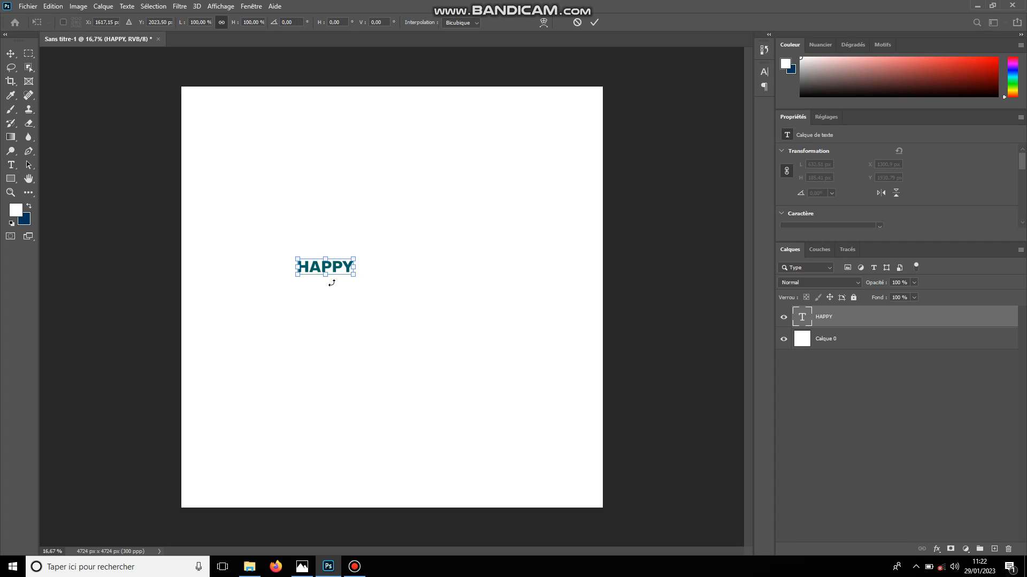
left_click_drag(354, 275, 452, 365)
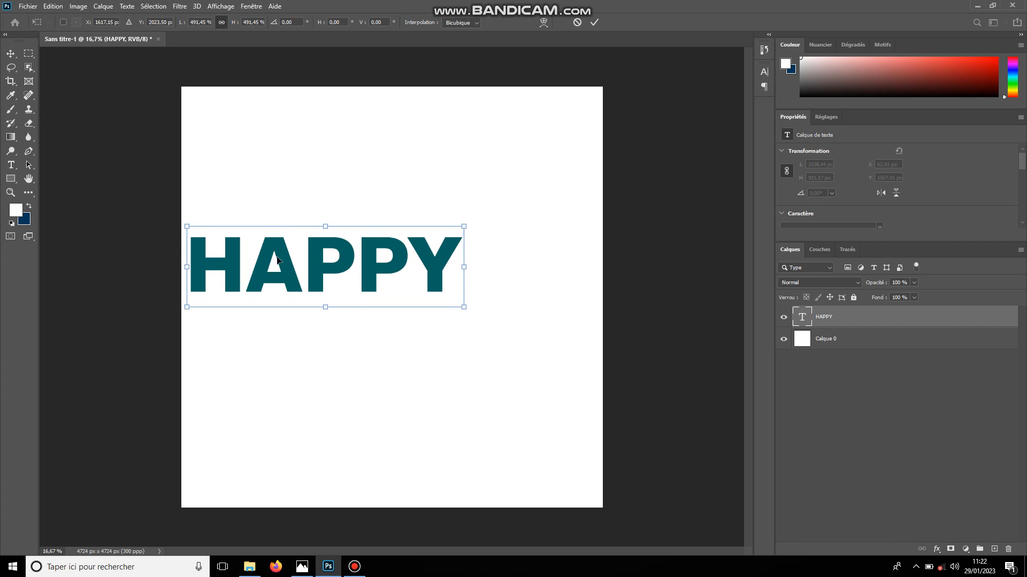
left_click_drag(297, 282, 370, 282)
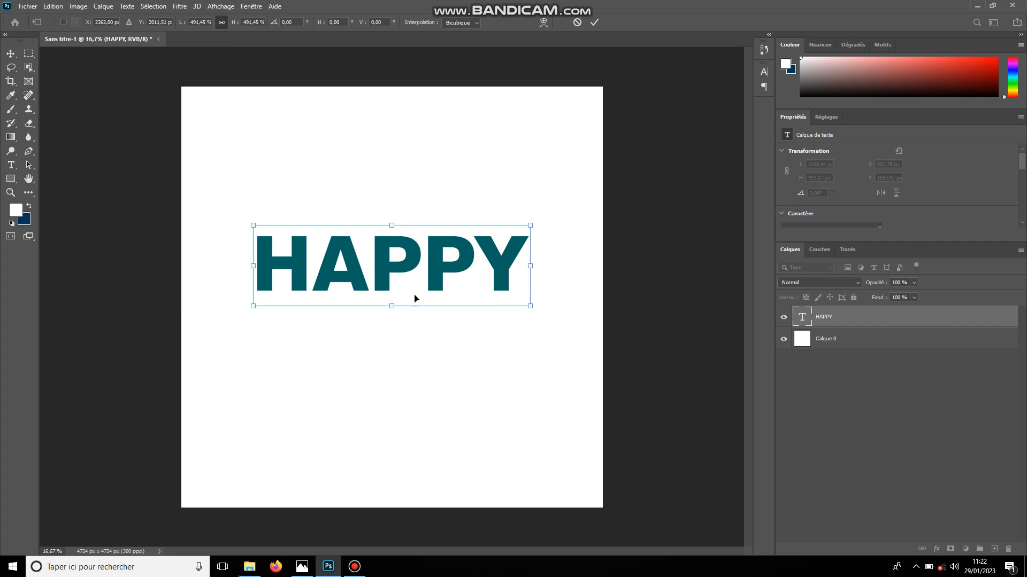
left_click_drag(399, 314, 401, 323)
left_click_drag(593, 207, 556, 213)
key("Return")
key("t")
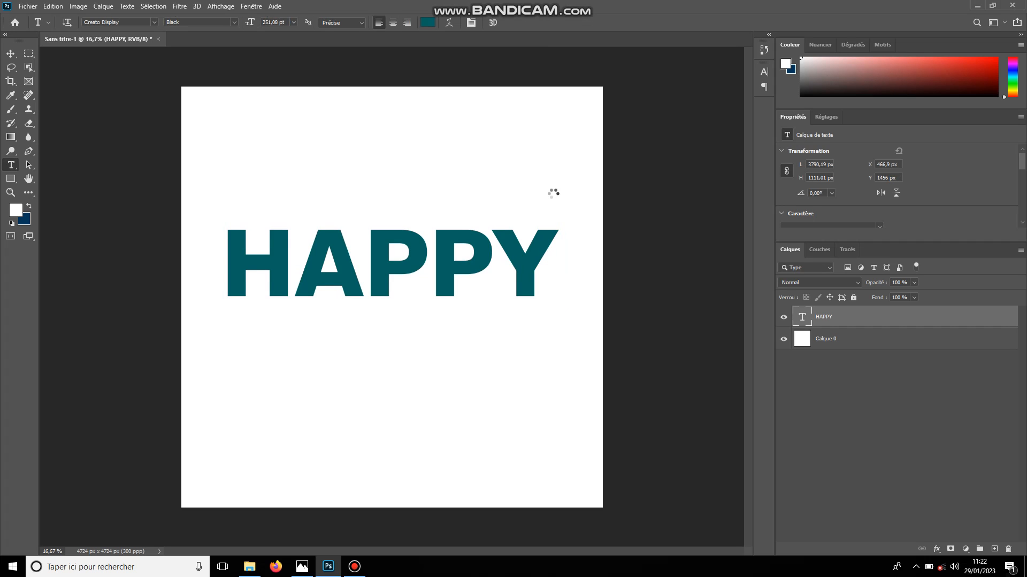
Set the HAPPY text layer's fill opacity (Fond) to 0 %
key("ctrl+plus")
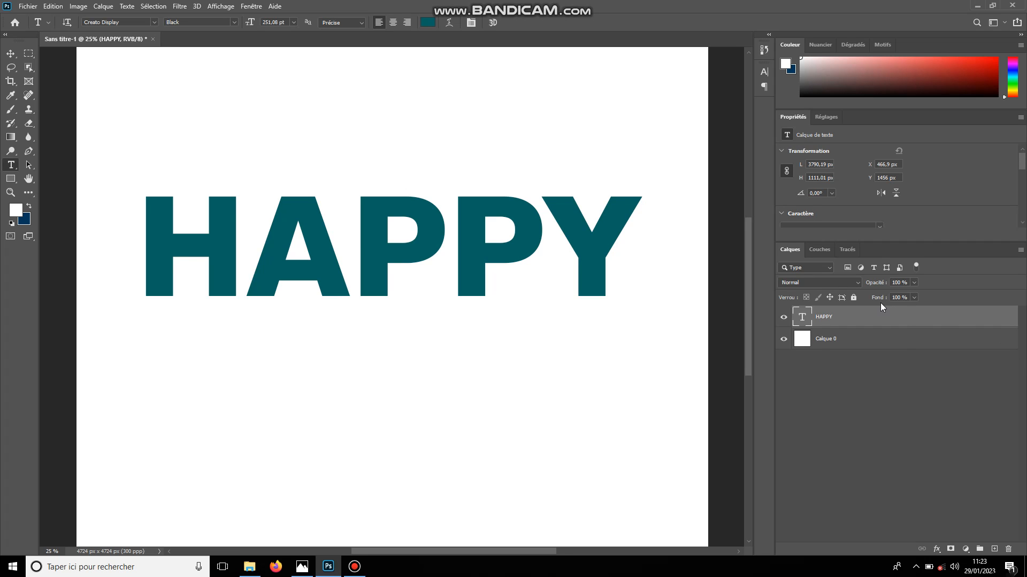
left_click(915, 297)
left_click_drag(915, 310, 858, 315)
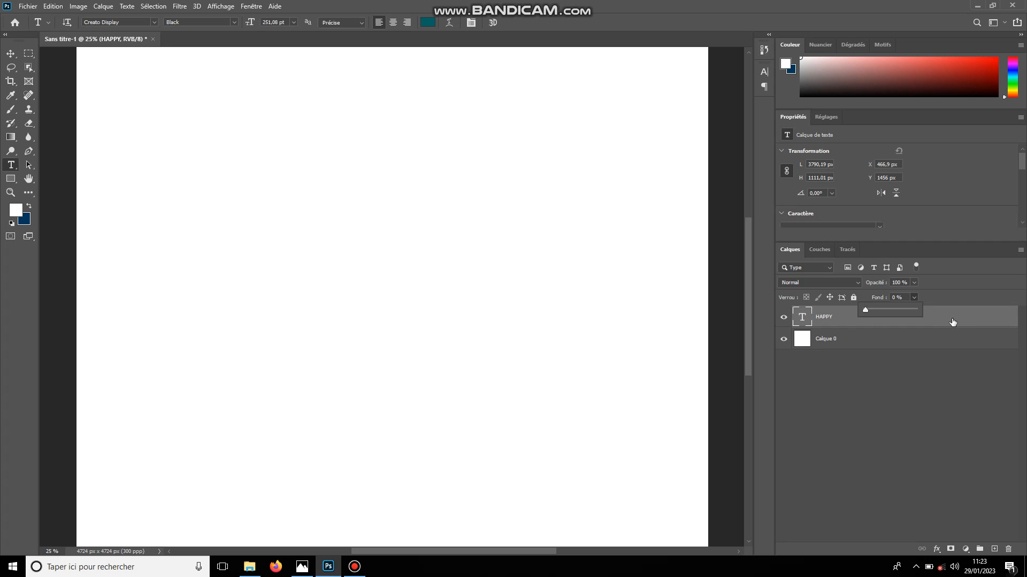
left_click(952, 321)
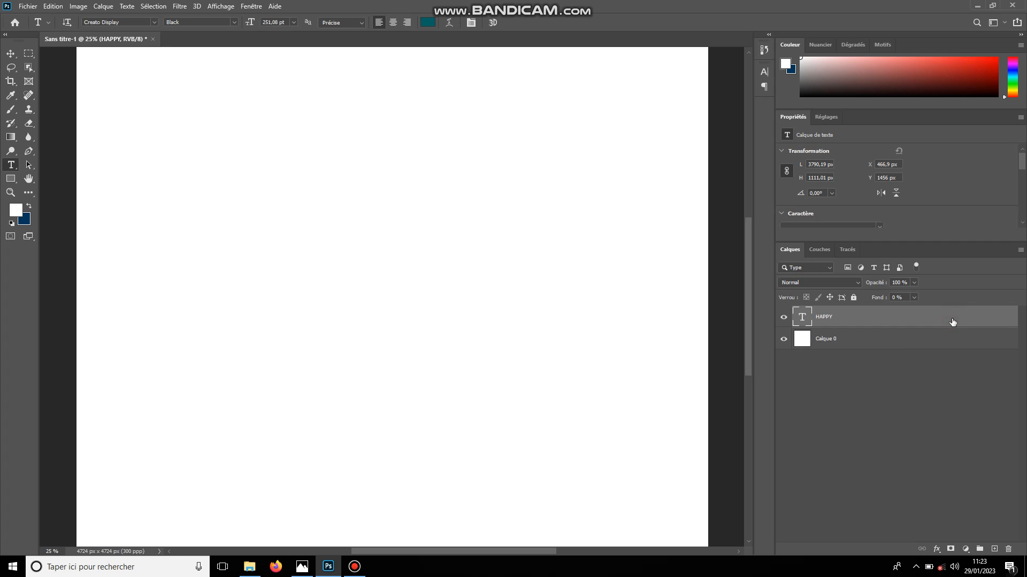
Add a dark red 13 px Contour layer style positioned Extérieur to the HAPPY layer and collapse its effects list
double_click(951, 321)
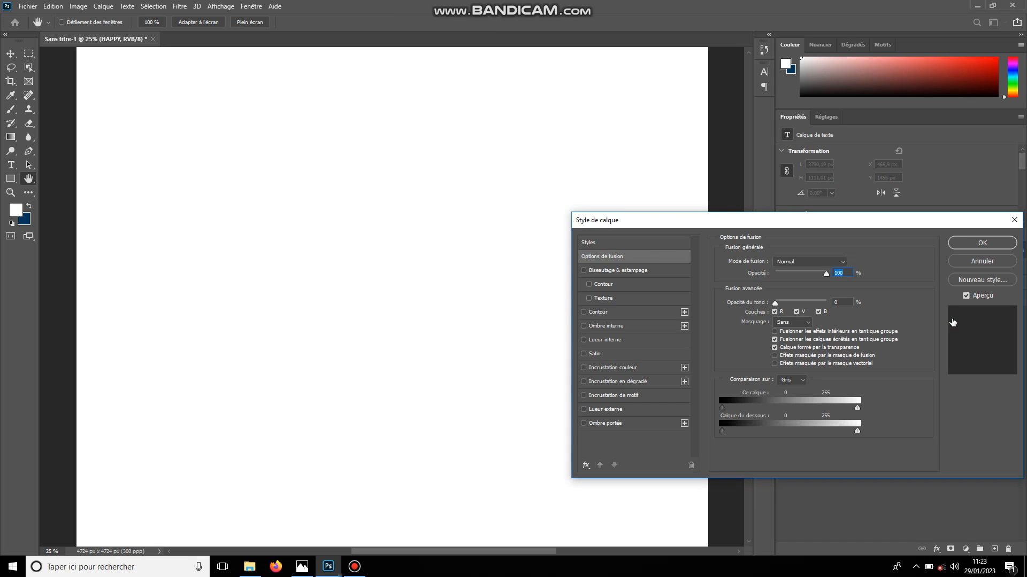
left_click(628, 314)
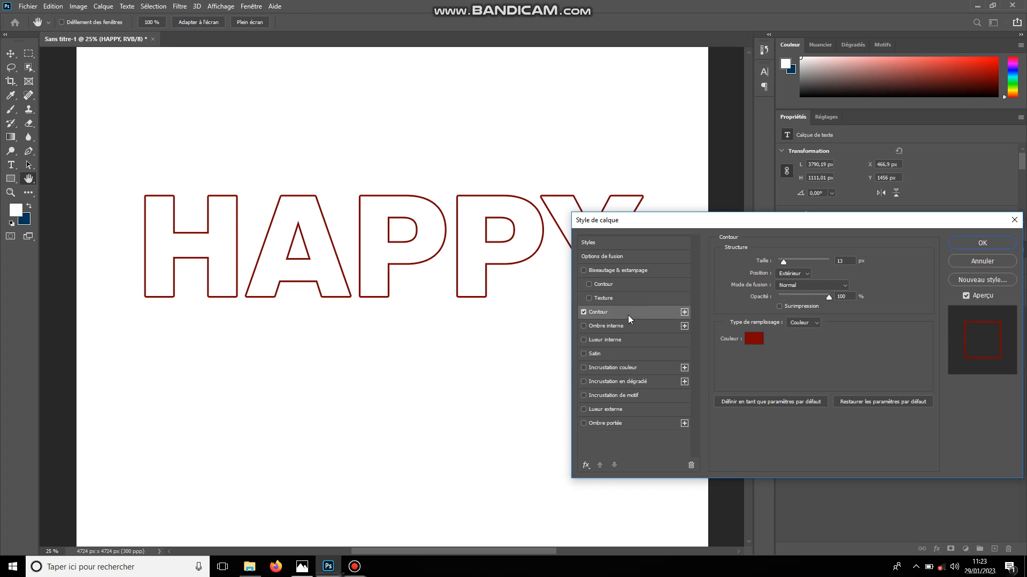
left_click(805, 276)
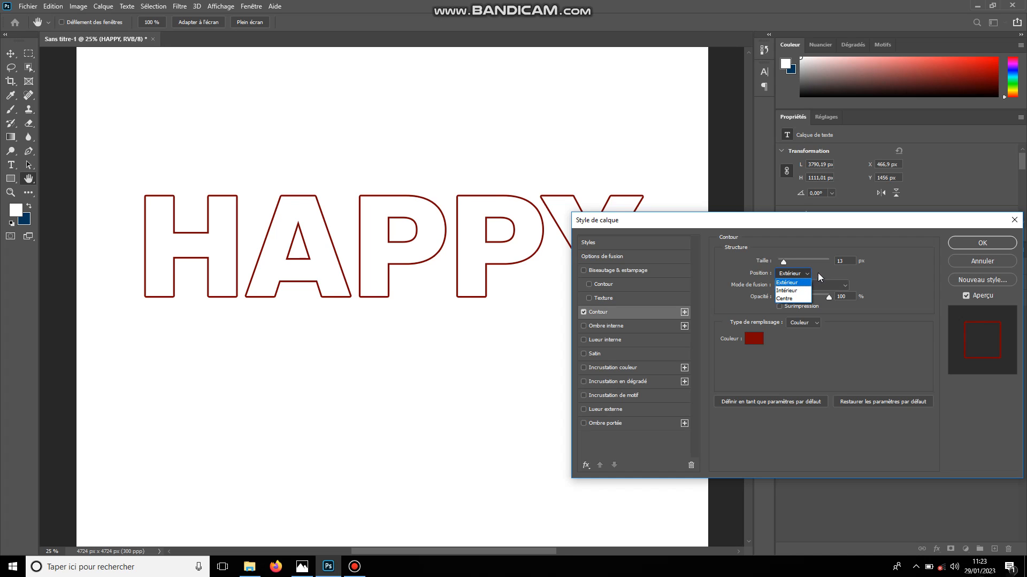
left_click(957, 241)
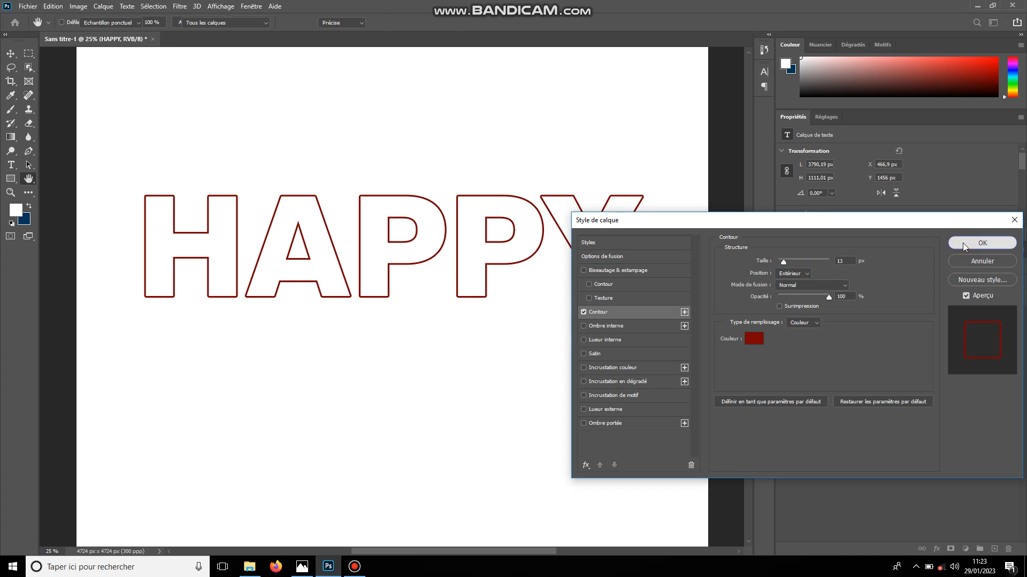
left_click(962, 243)
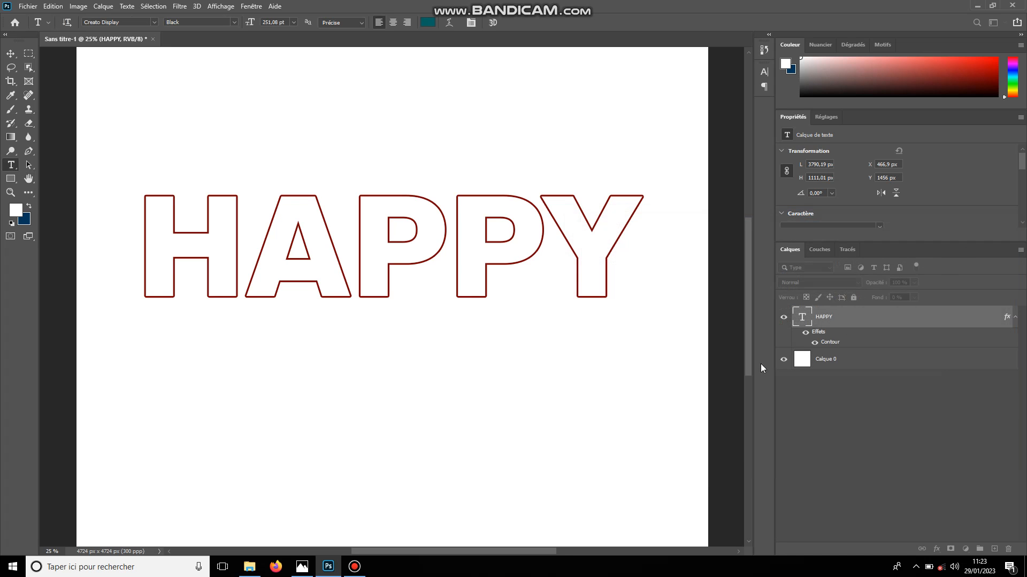
left_click(1014, 318)
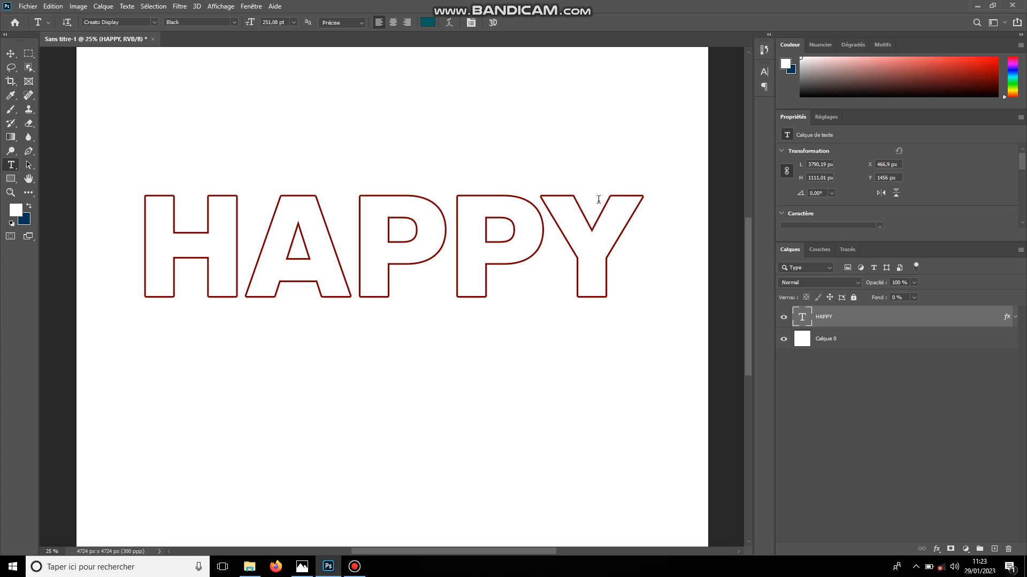
Convert the HAPPY text layer to a smart object and rasterize it into a pixel layer
right_click(866, 321)
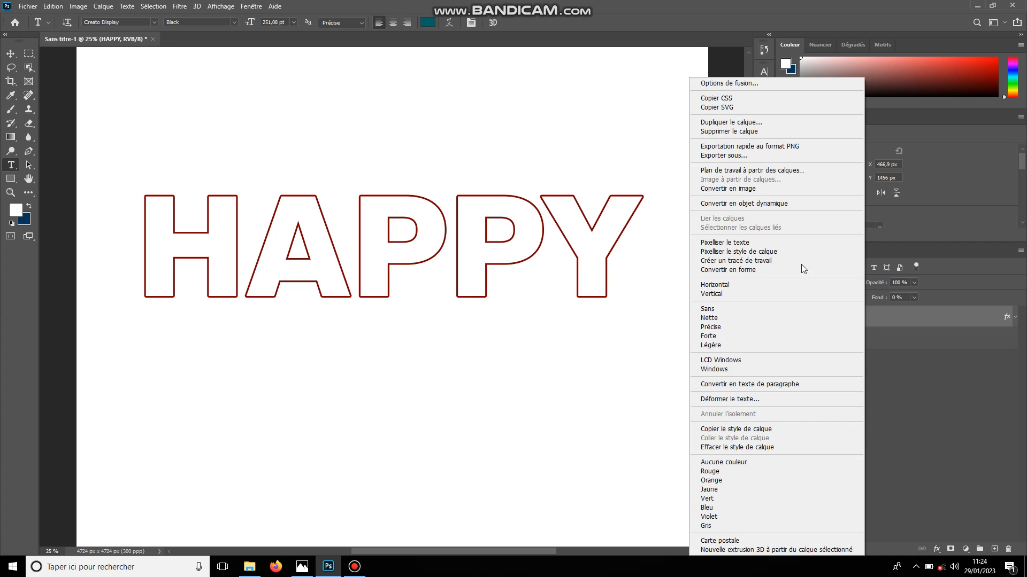
left_click(758, 205)
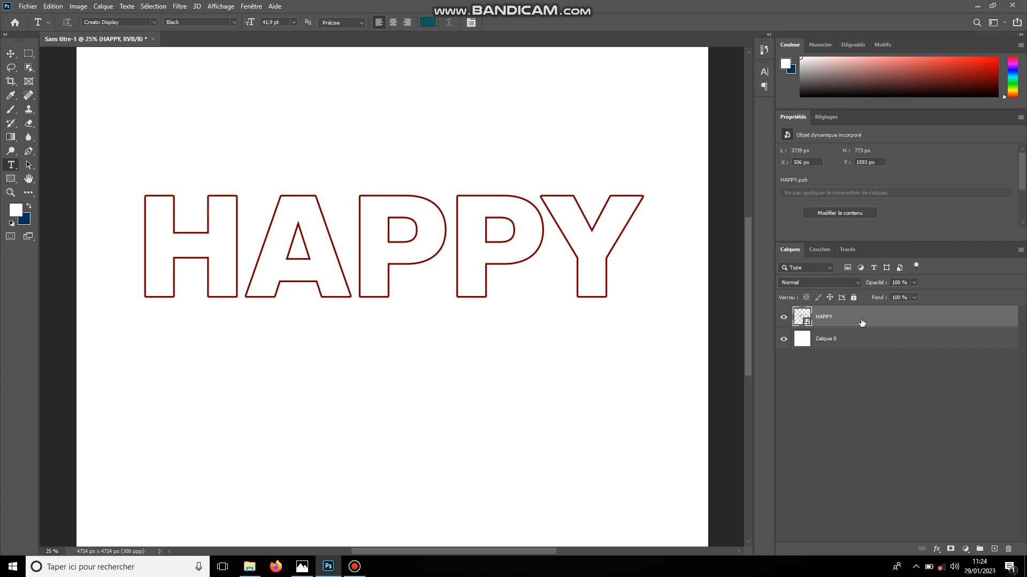
right_click(861, 319)
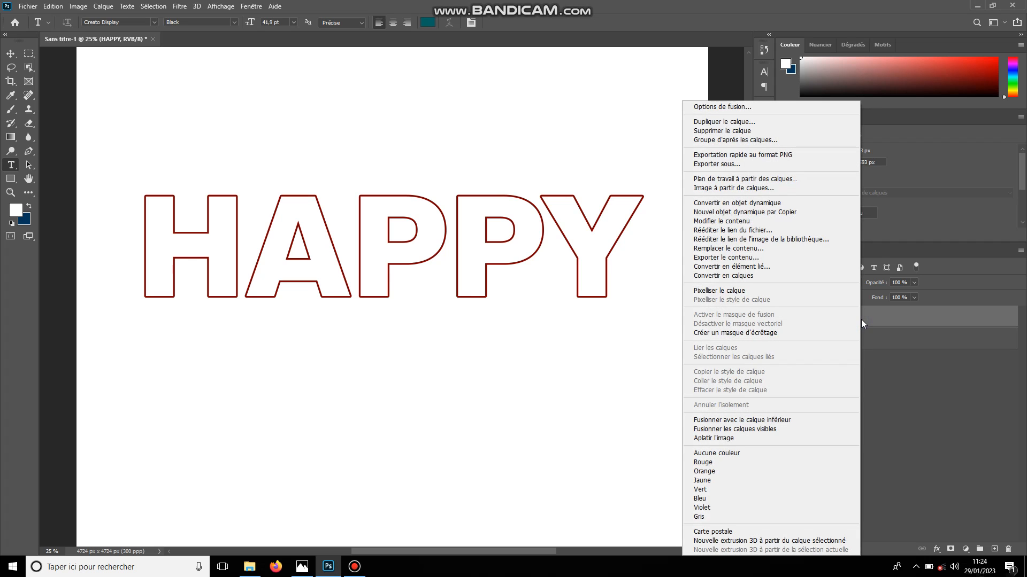
left_click(716, 291)
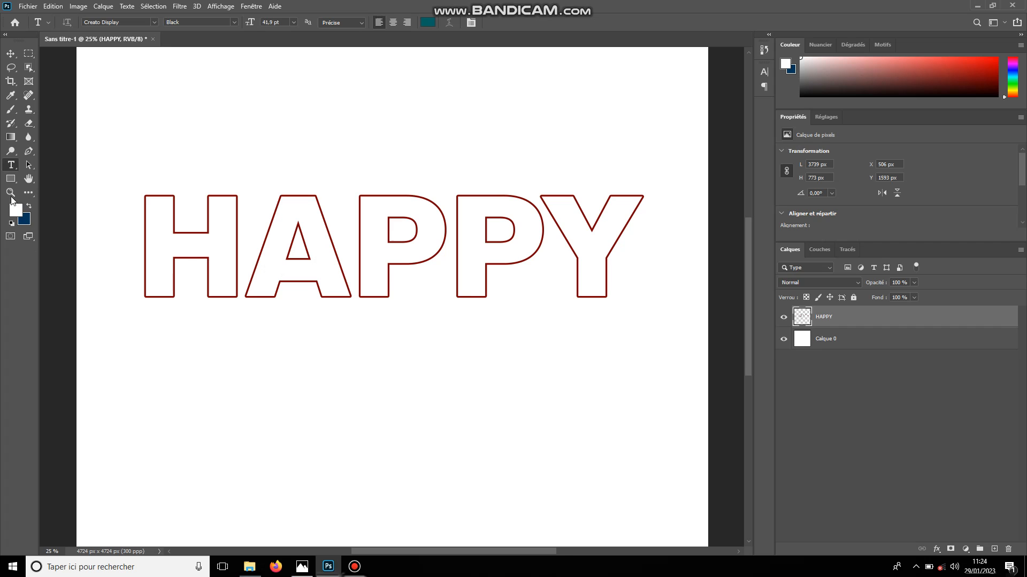
With the Pen tool in Tracé mode, draw a closed four-point path around the first P's bottom edge and convert it to a selection
left_click(24, 155)
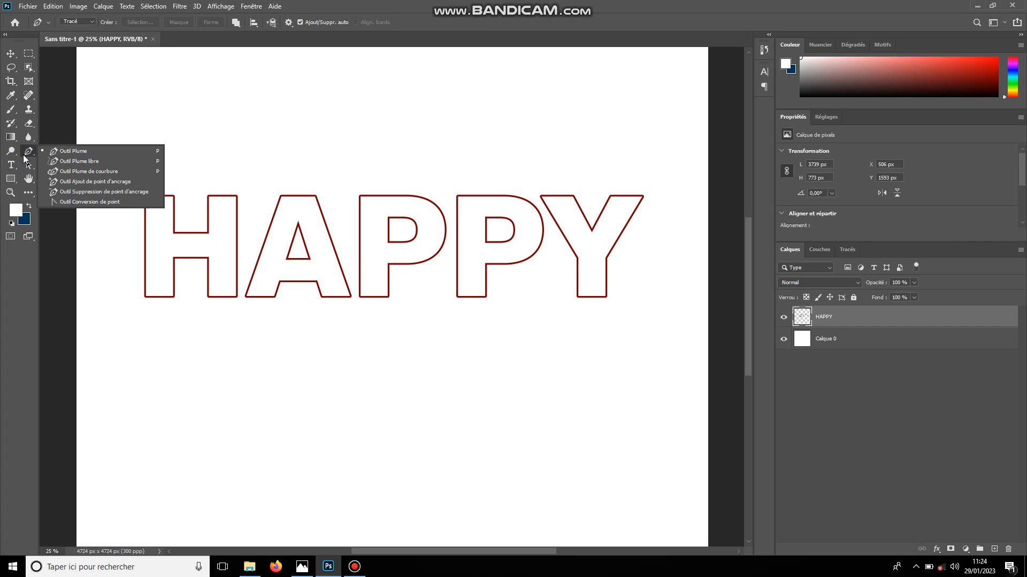
left_click(78, 154)
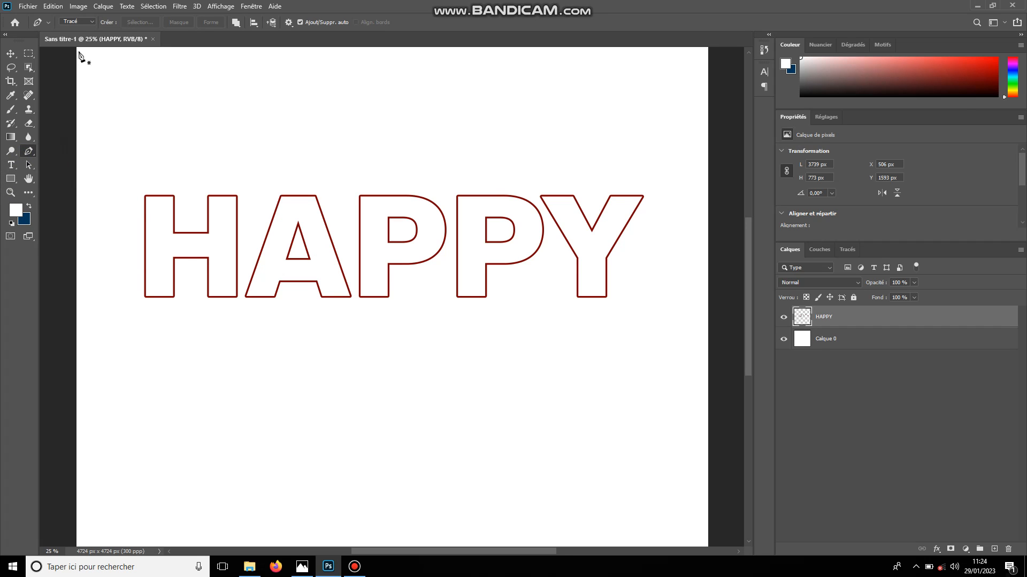
left_click(89, 24)
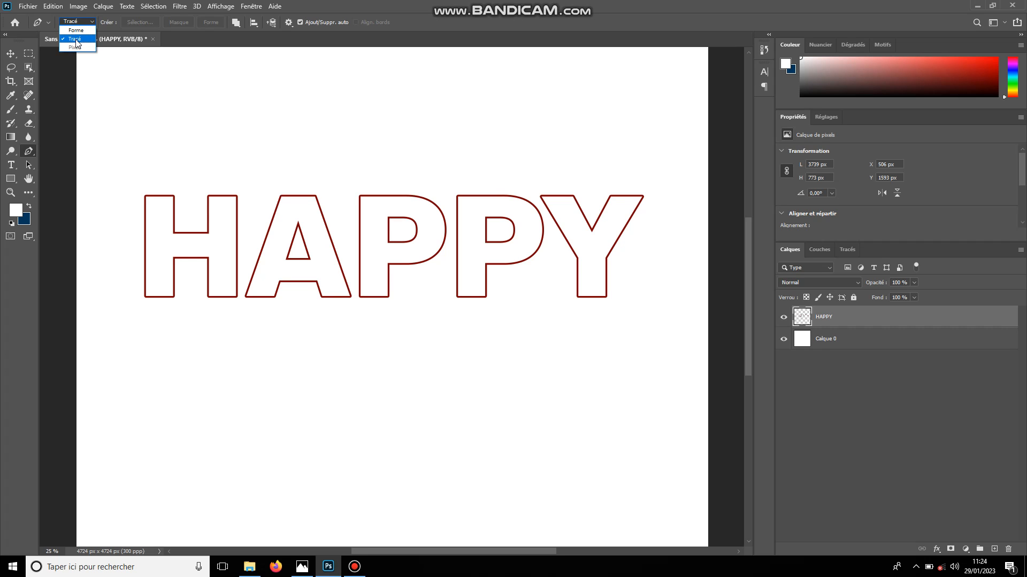
left_click(76, 40)
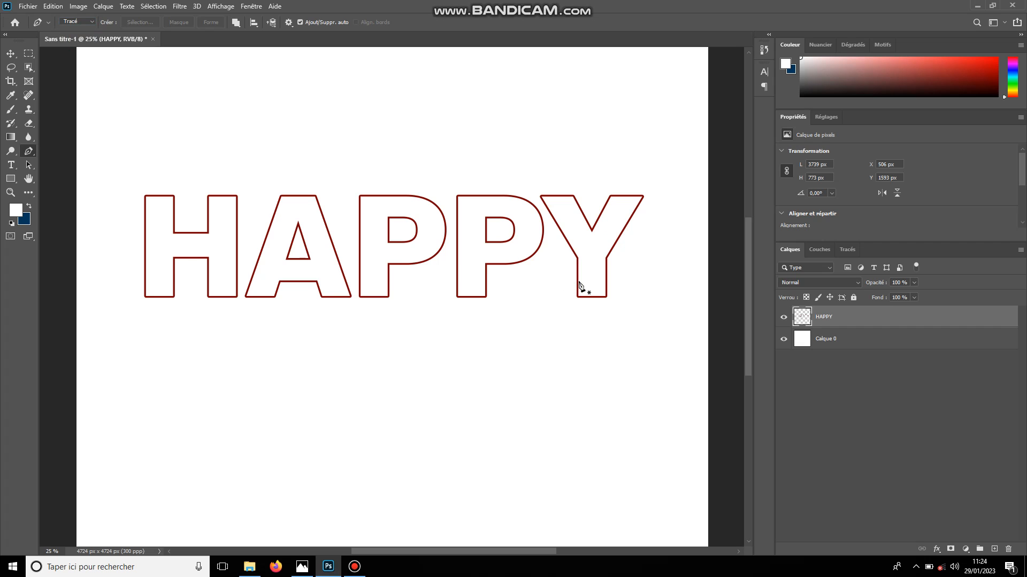
key("ctrl+plus")
key("ctrl+plus")
key("ctrl+plus")
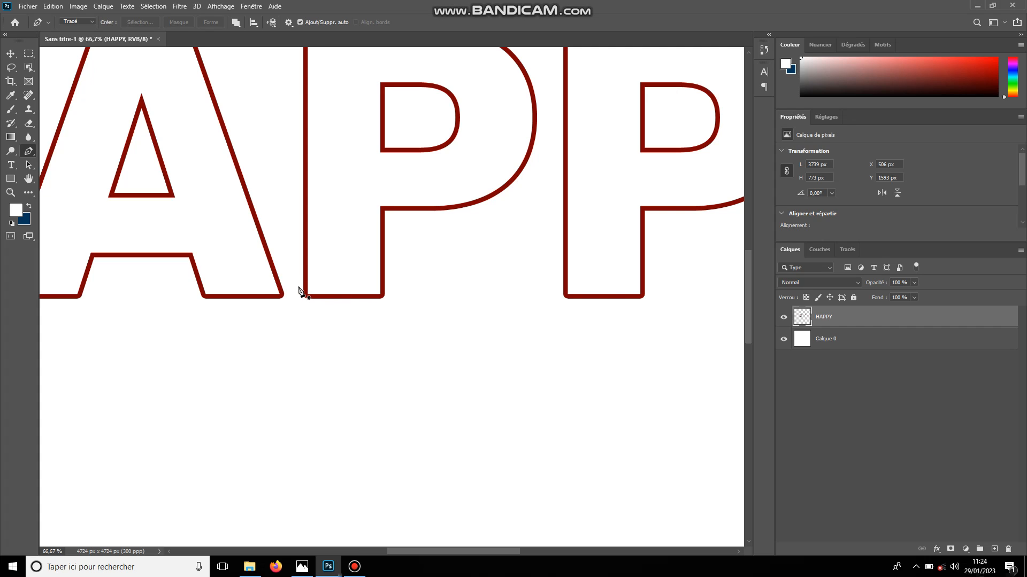
left_click(298, 287)
left_click(391, 285)
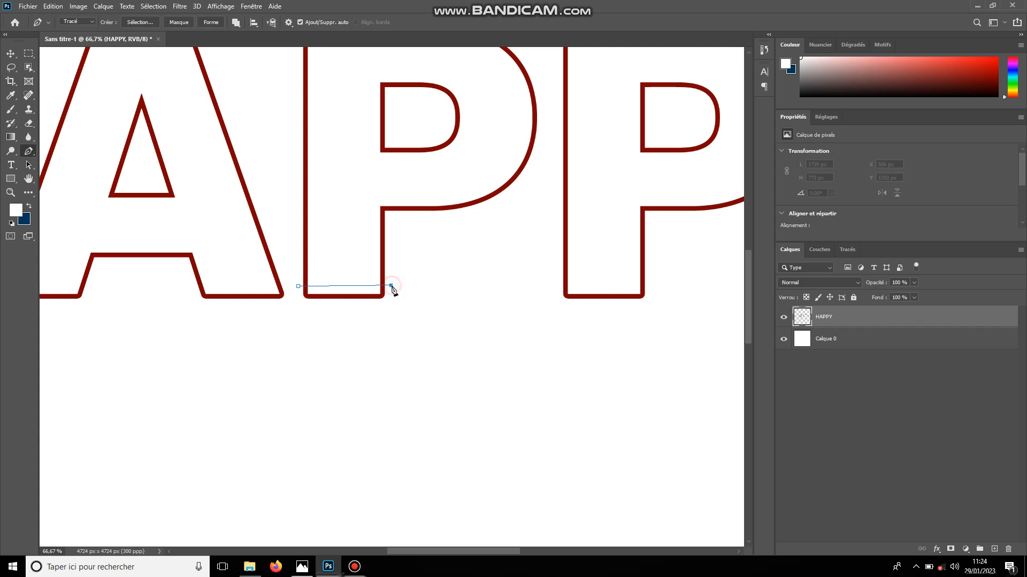
left_click(391, 323)
left_click(293, 322)
left_click(298, 287)
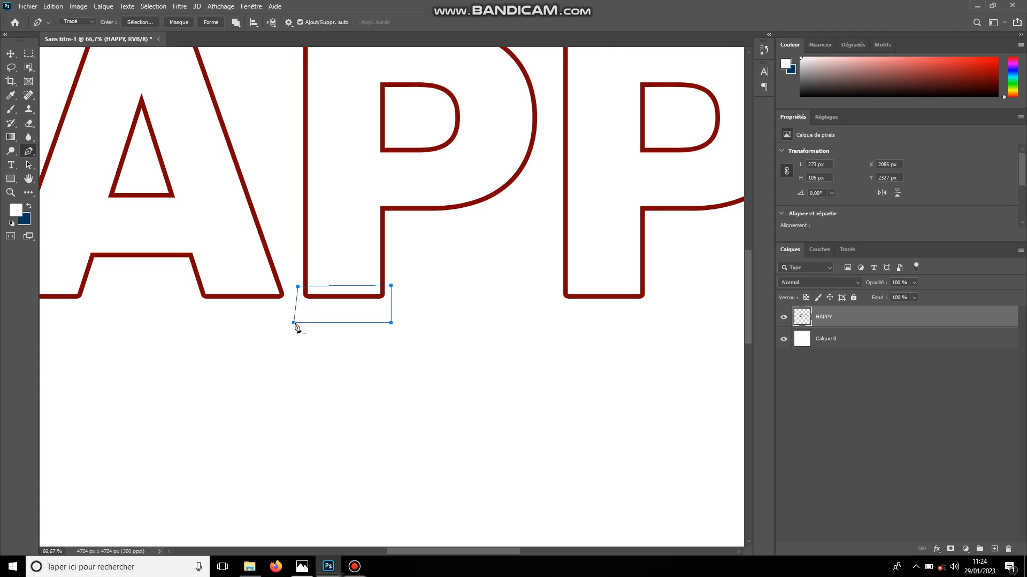
key("ctrl+Return")
Free-transform the selected bottom segment of the first P and move it off the canvas past the right edge
key("ctrl+t")
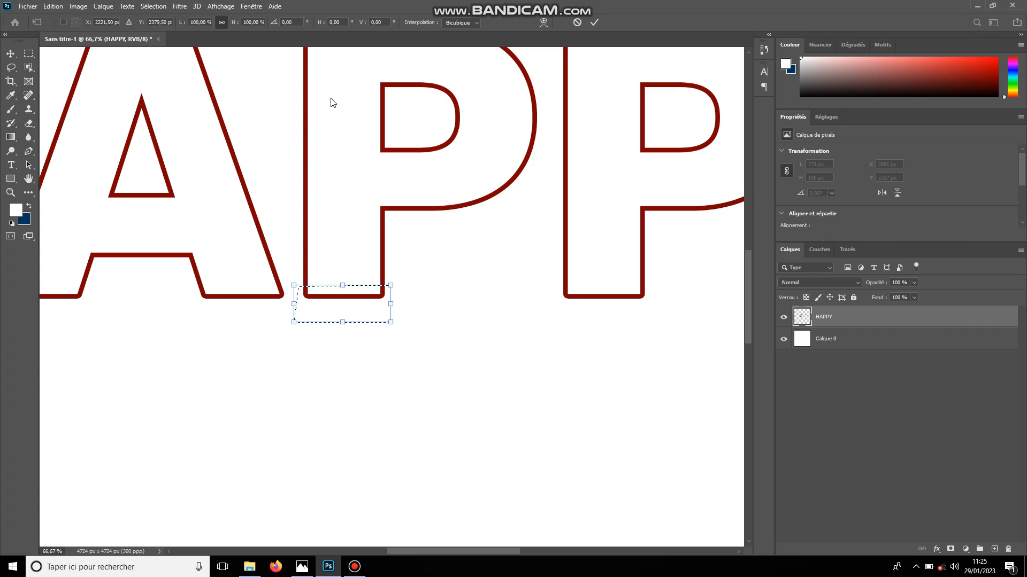
left_click_drag(343, 312, 671, 331)
key("Return")
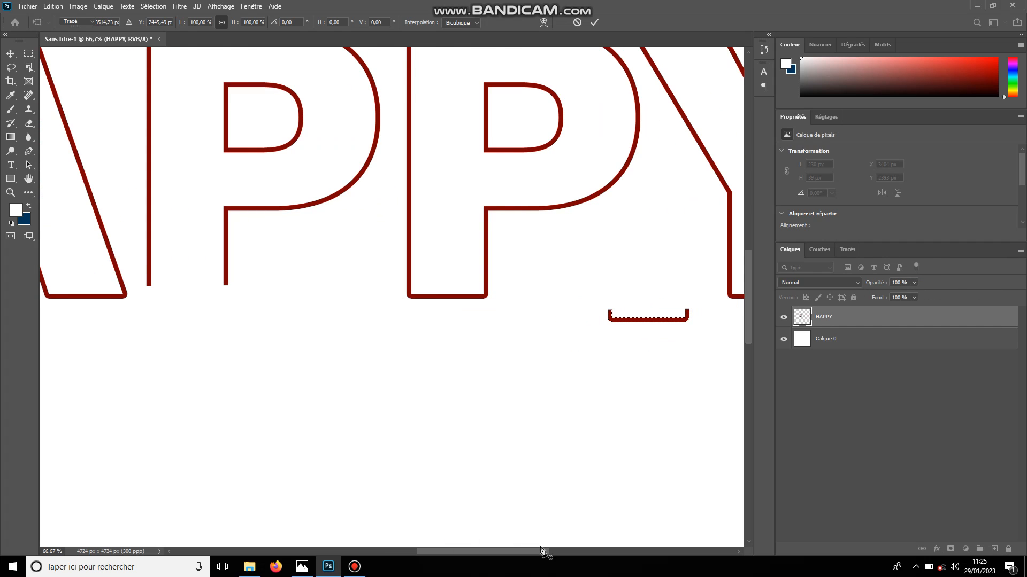
key("p")
left_click_drag(498, 552, 549, 546)
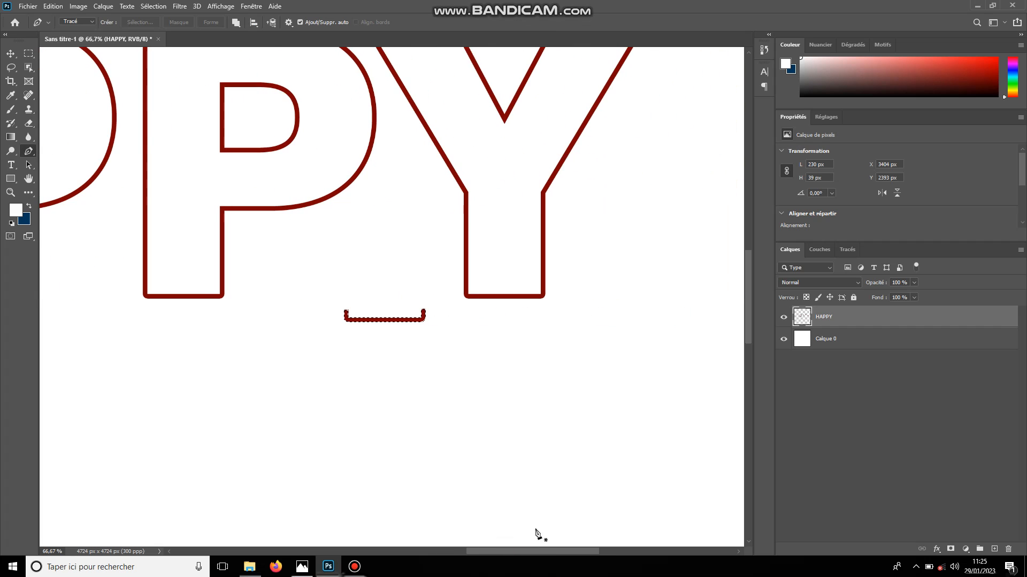
key("ctrl+t")
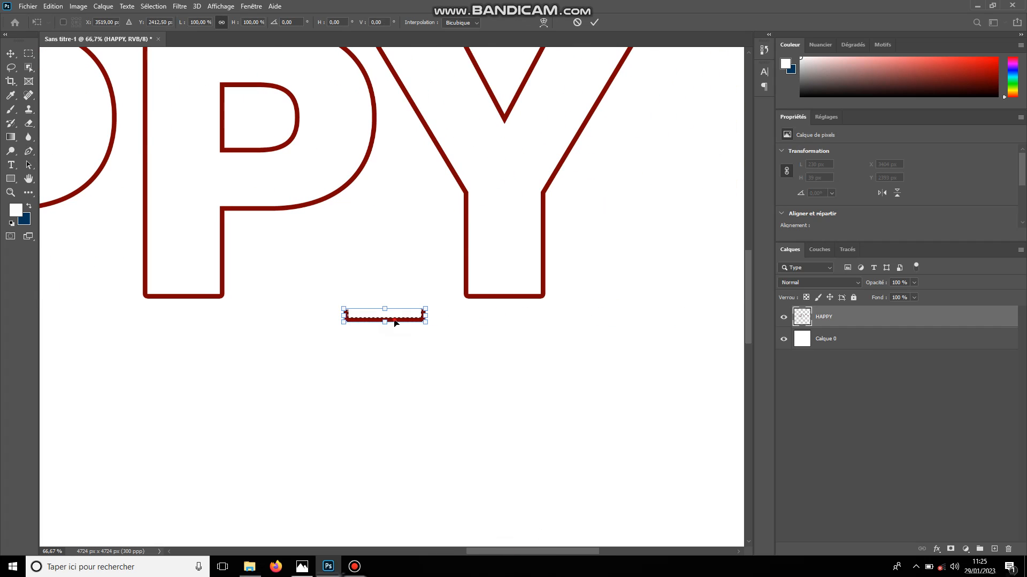
left_click_drag(392, 321, 432, 341)
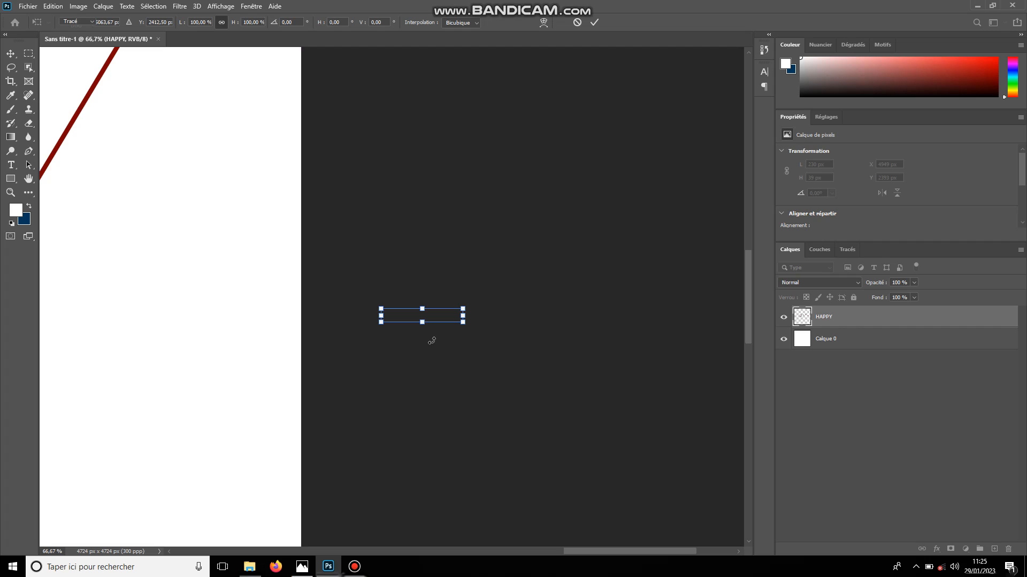
key("Return")
key("p")
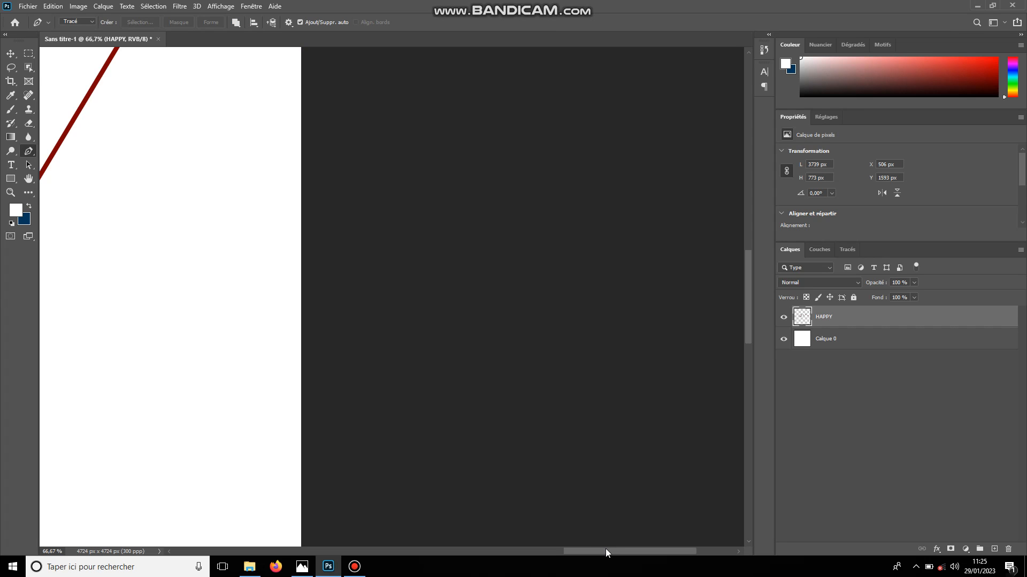
Draw a closed Pen path around the bottom edge of the Y, about 299 by 90 px, and convert it to a selection
left_click_drag(602, 553, 523, 555)
left_click(356, 288)
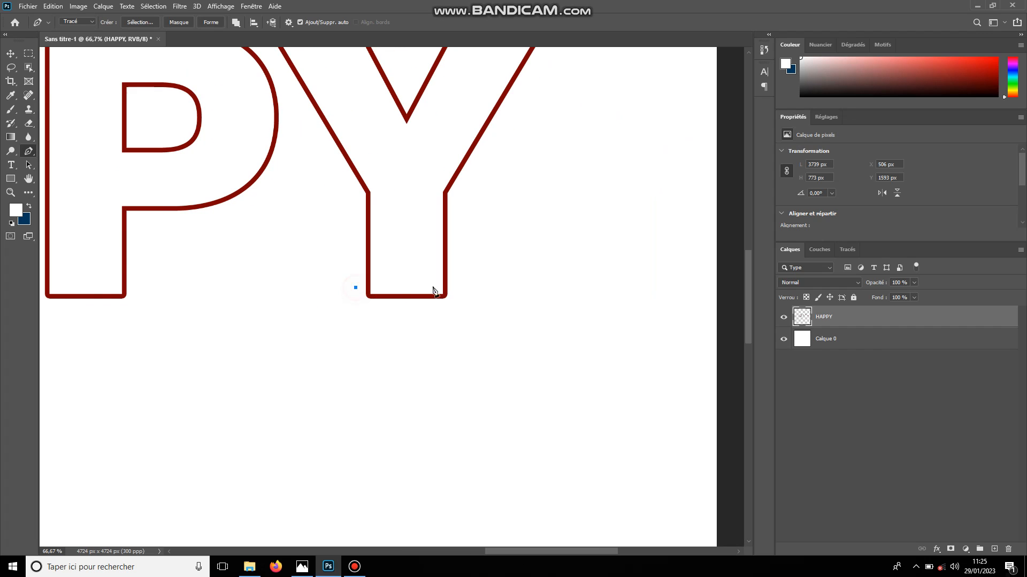
left_click_drag(456, 288, 456, 312)
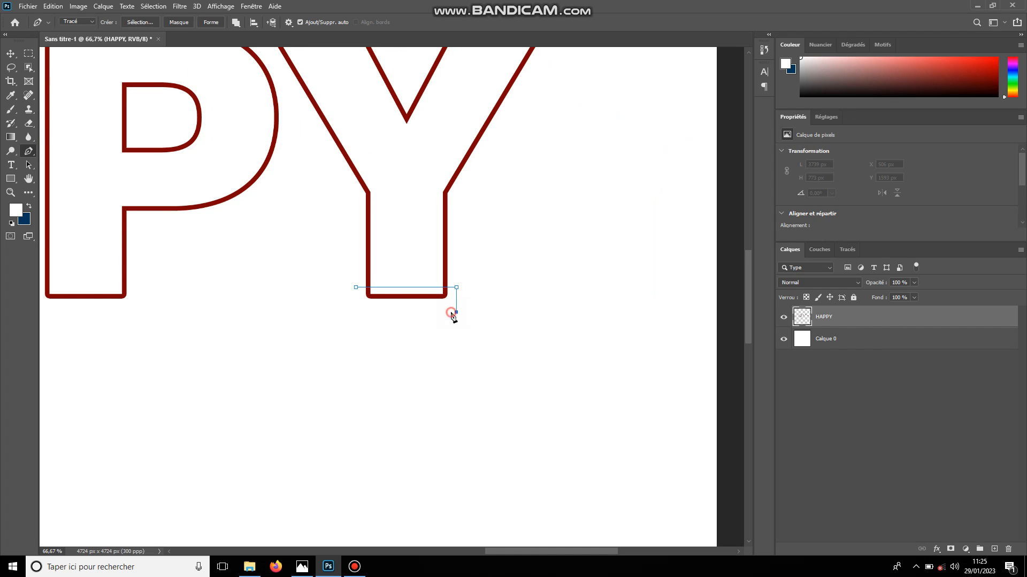
left_click(349, 320)
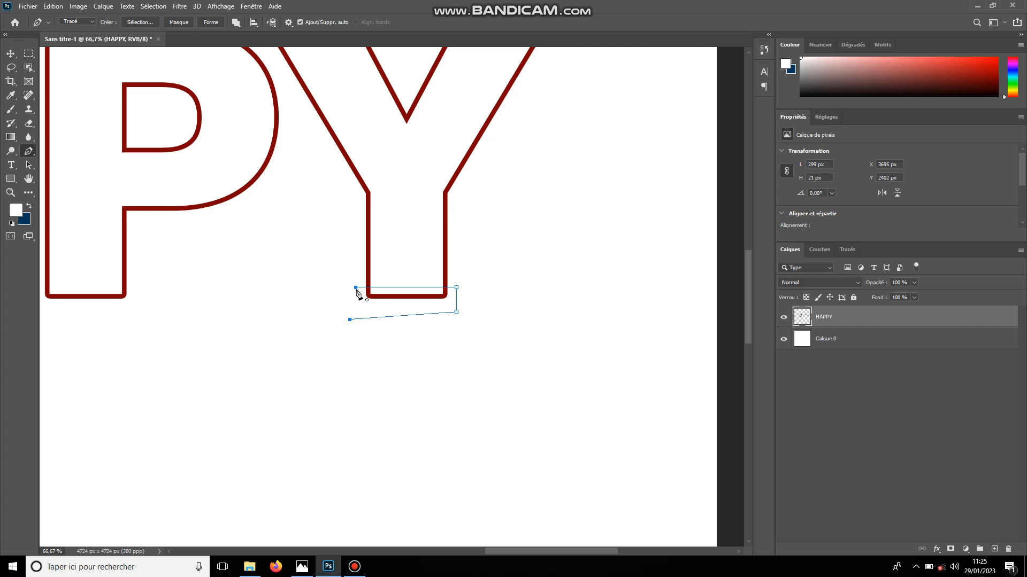
left_click(356, 288)
key("ctrl+Return")
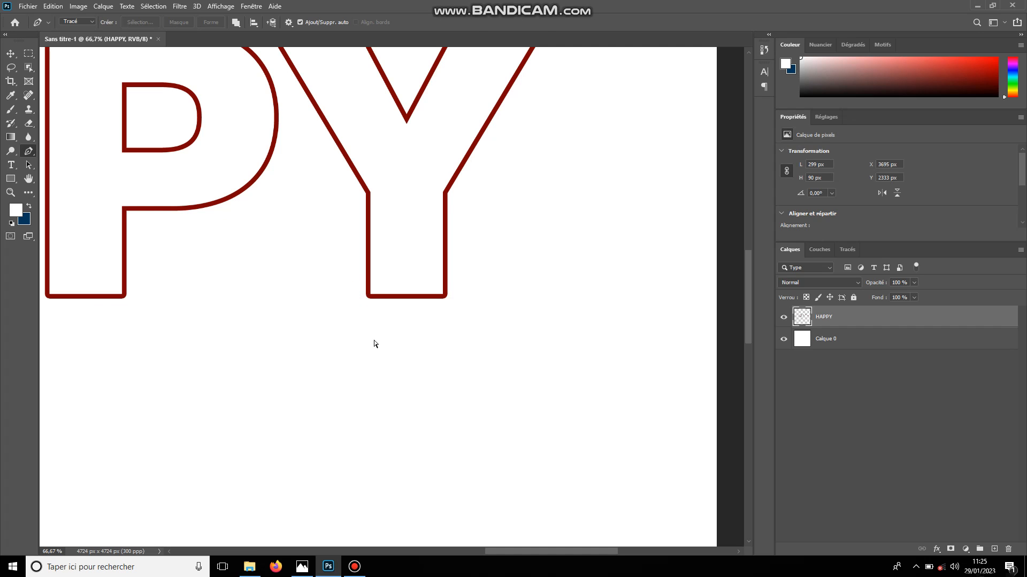
Free-transform the selected bottom segment of the Y and move it off the canvas past the right edge
key("ctrl+t")
left_click_drag(383, 312, 699, 316)
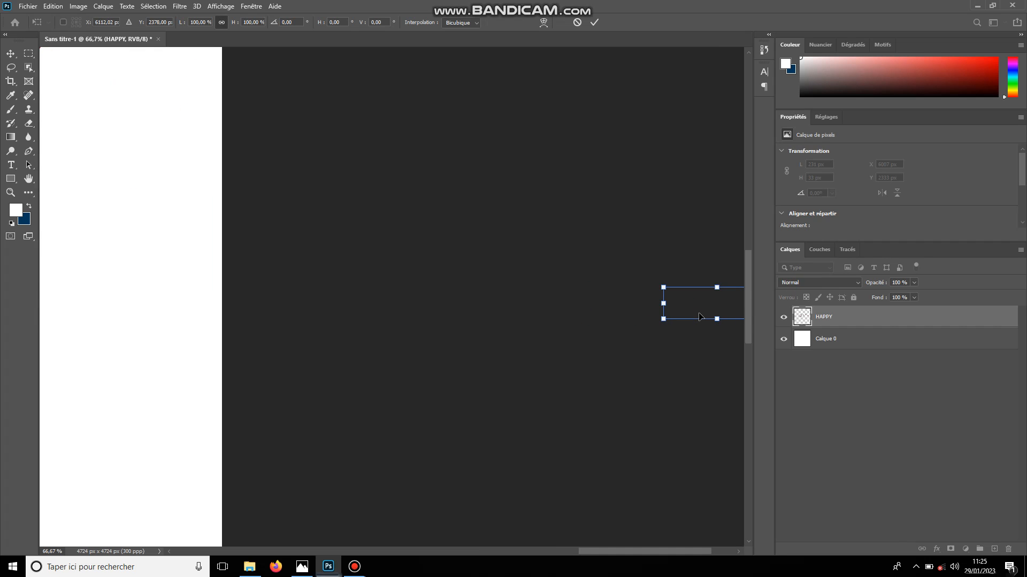
key("Return")
Draw a closed four-point Pen path around the left edge of the first P's inner counter and convert it to a selection
left_click_drag(651, 554, 447, 543)
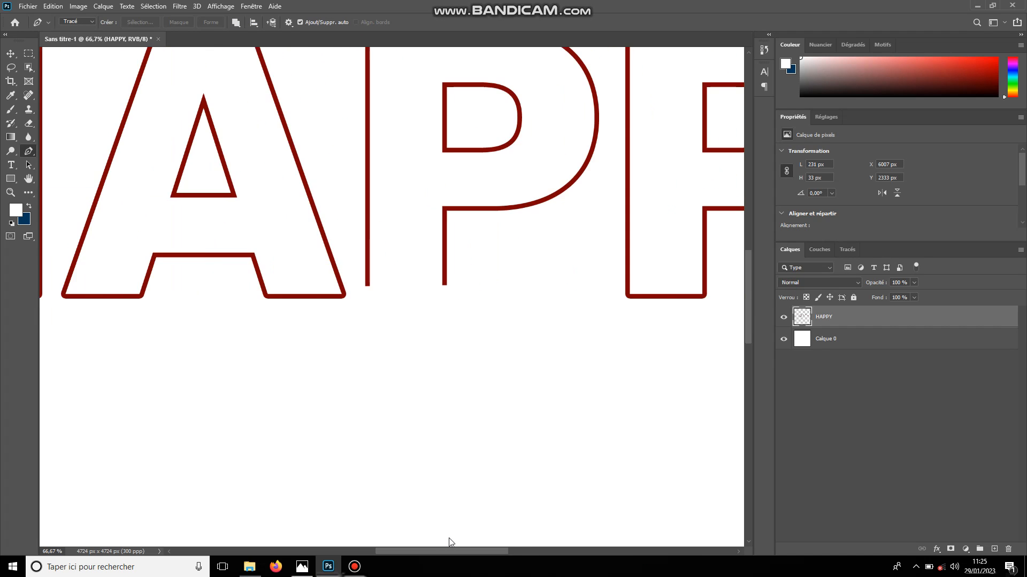
left_click(450, 78)
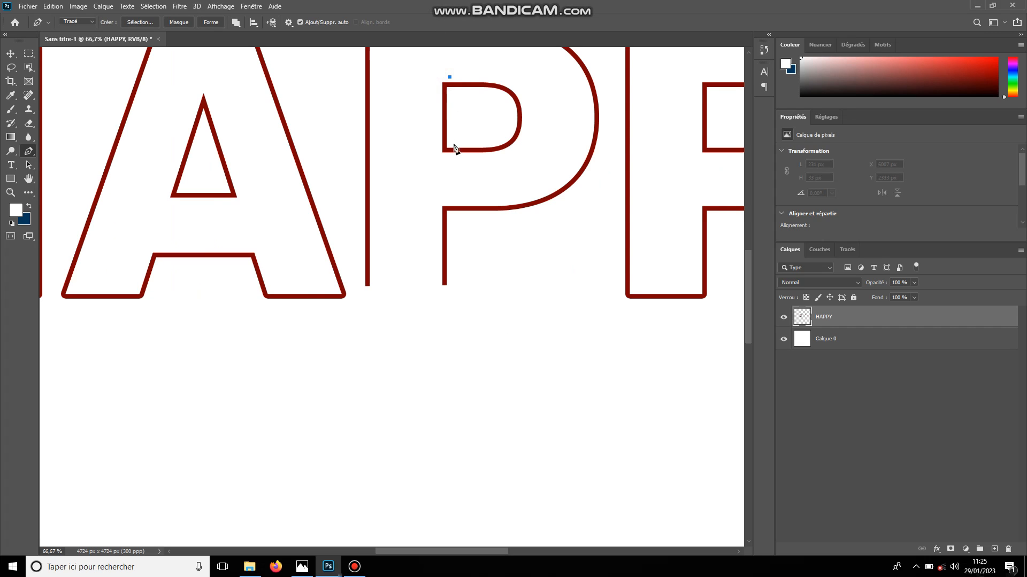
left_click(450, 153)
left_click(426, 156)
left_click(430, 79)
left_click(448, 74)
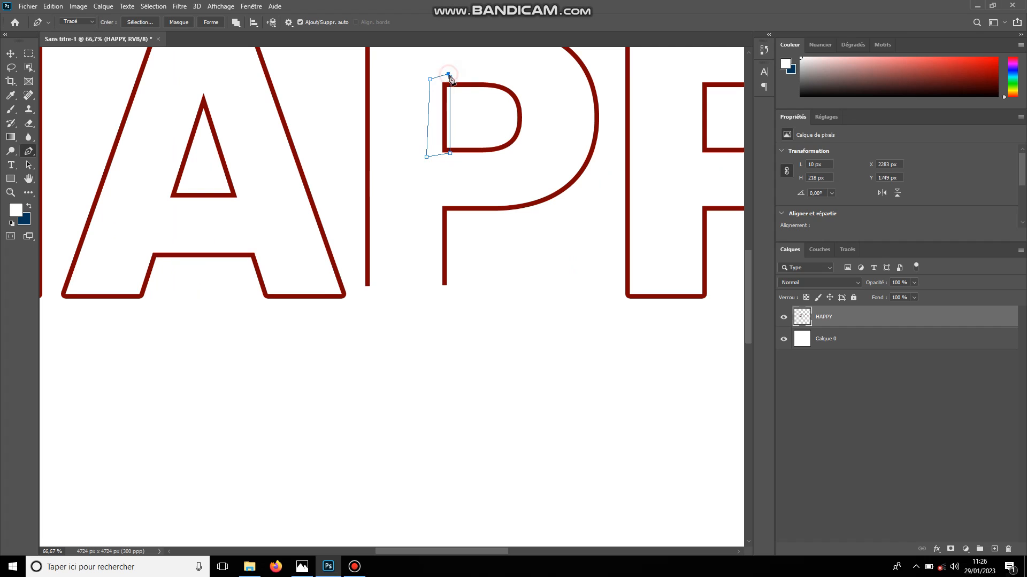
left_click(450, 76)
key("Return")
Free-transform the selected left edge of the first P's counter and move it off the canvas past the right edge
key("ctrl+t")
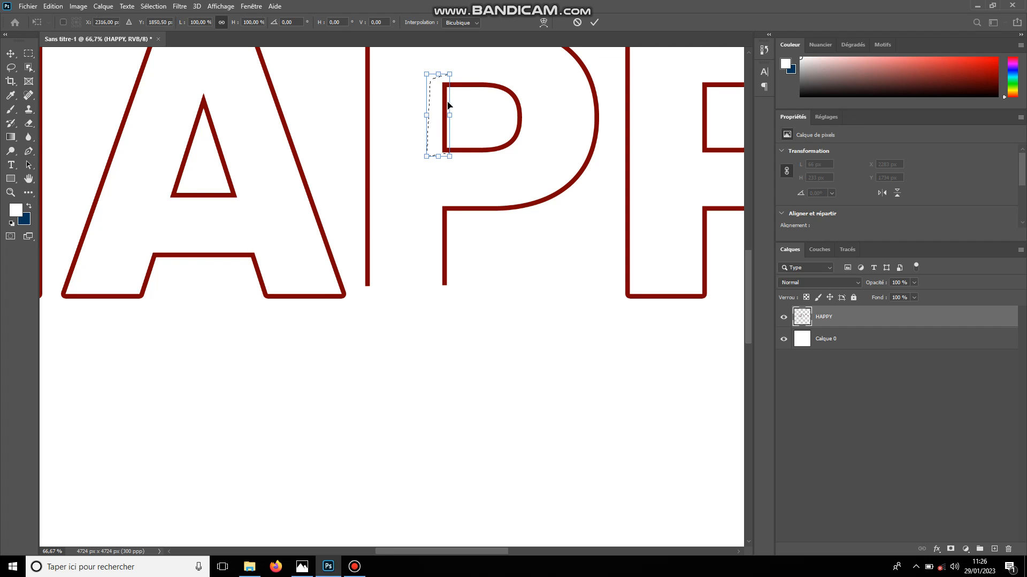
left_click_drag(483, 101, 682, 154)
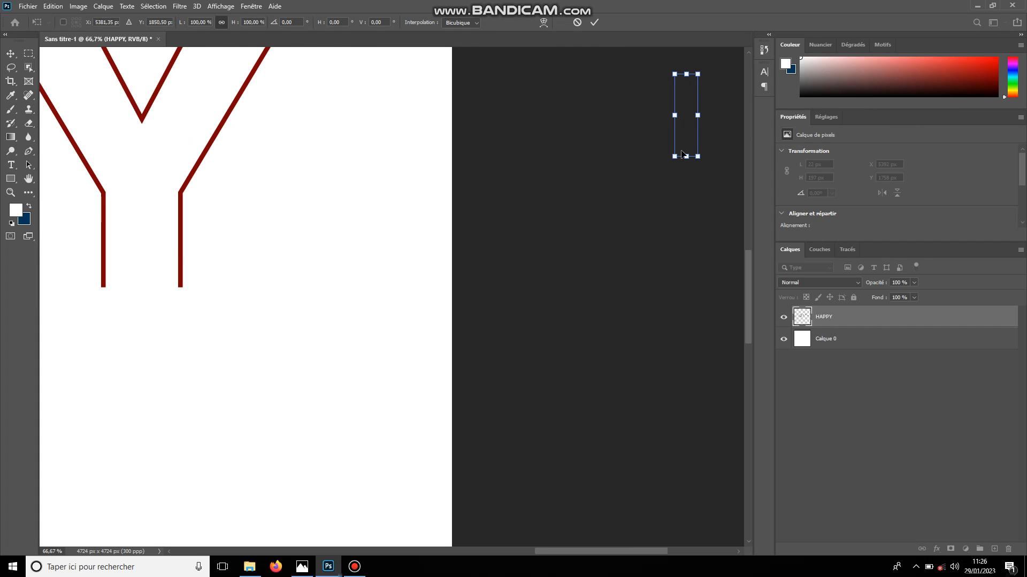
key("Return")
With the Pen tool, draw a closed four-point path around the top edge of the Y's right arm and convert it to a selection
key("p")
left_click_drag(749, 288, 740, 234)
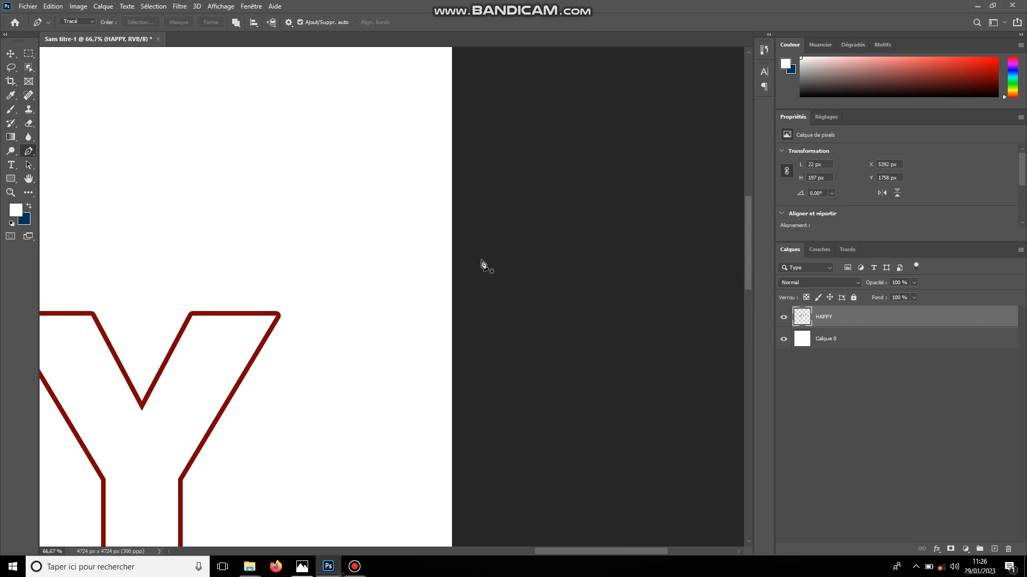
left_click(178, 319)
left_click(290, 323)
left_click(290, 299)
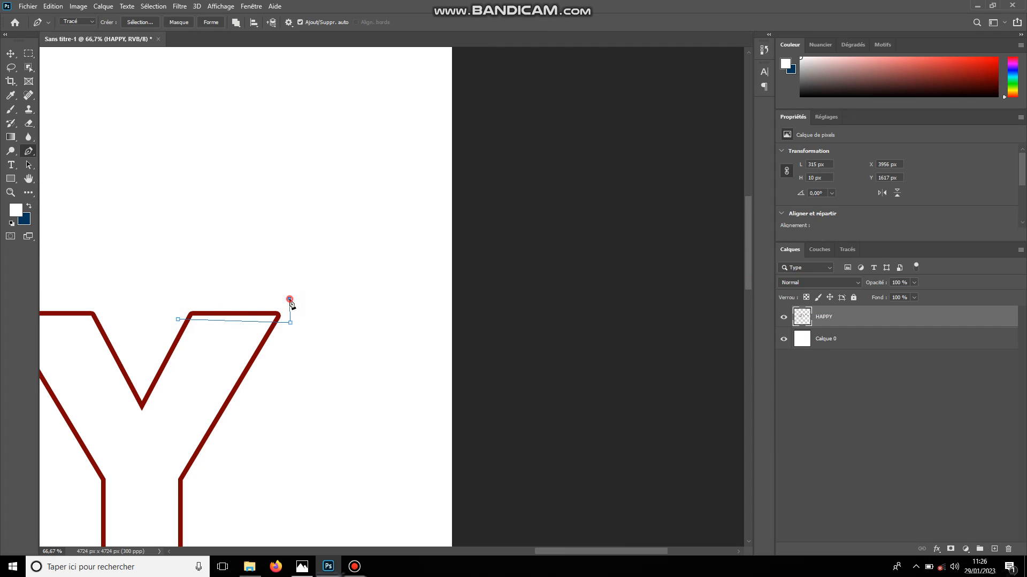
left_click(174, 299)
left_click(177, 319)
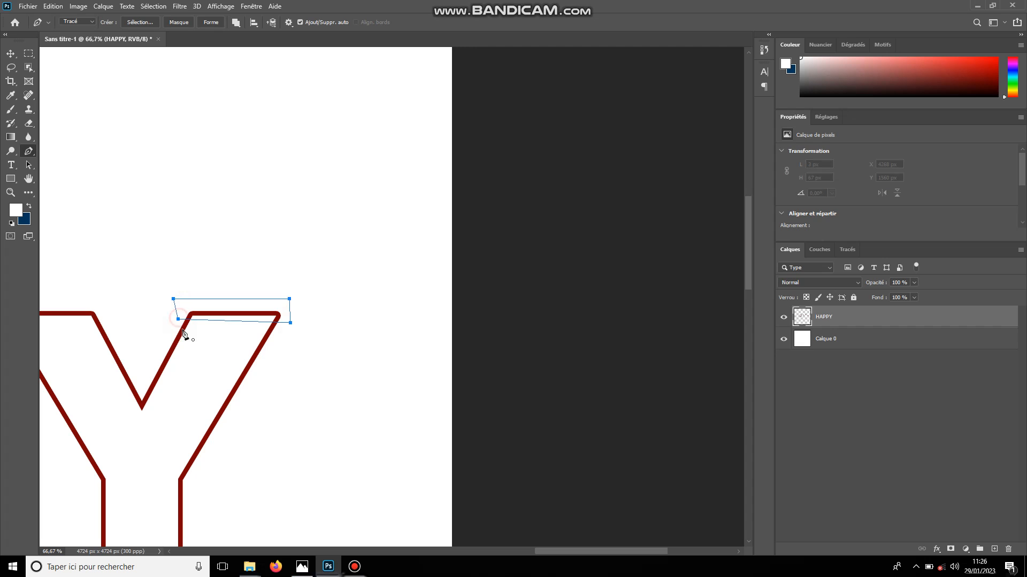
key("ctrl+Return")
Free-transform the selected top segment of the Y's right arm and move it off the canvas past the right edge
key("ctrl+t")
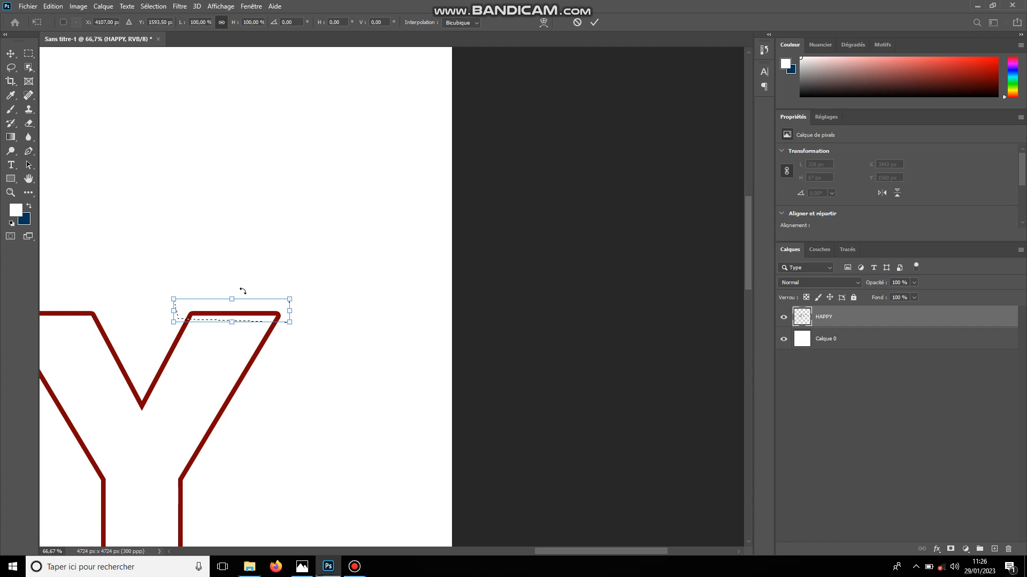
left_click_drag(222, 316, 590, 306)
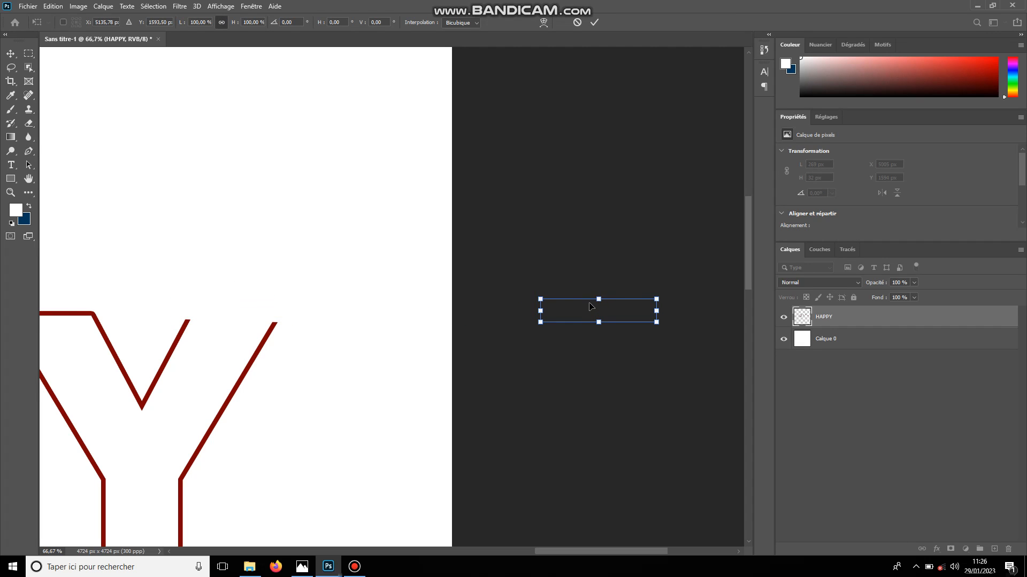
key("Return")
Draw a closed Pen path around the base of the A's inner triangle, about 249 by 93 px, and convert it to a selection
left_click_drag(630, 554, 396, 554)
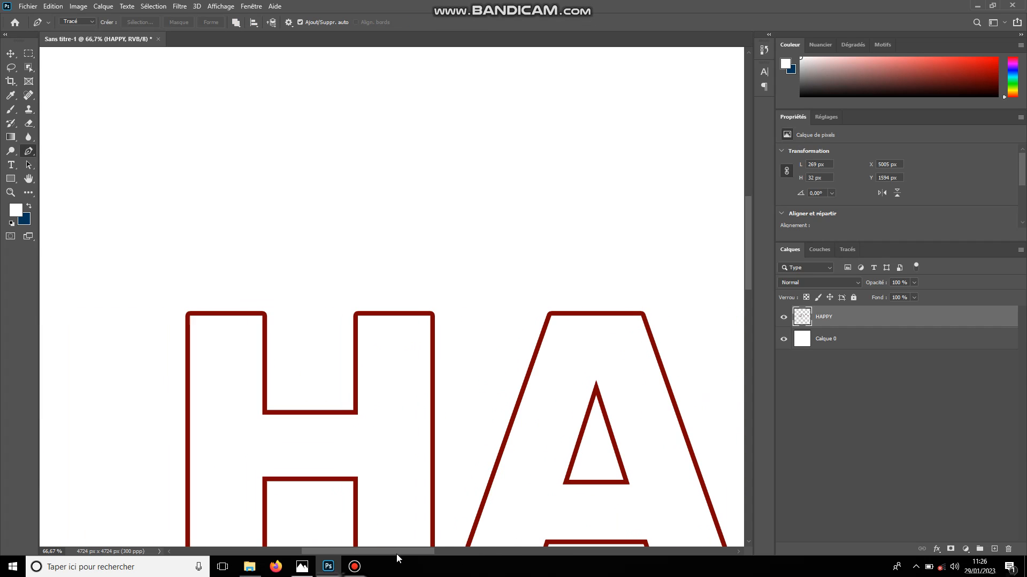
left_click(561, 477)
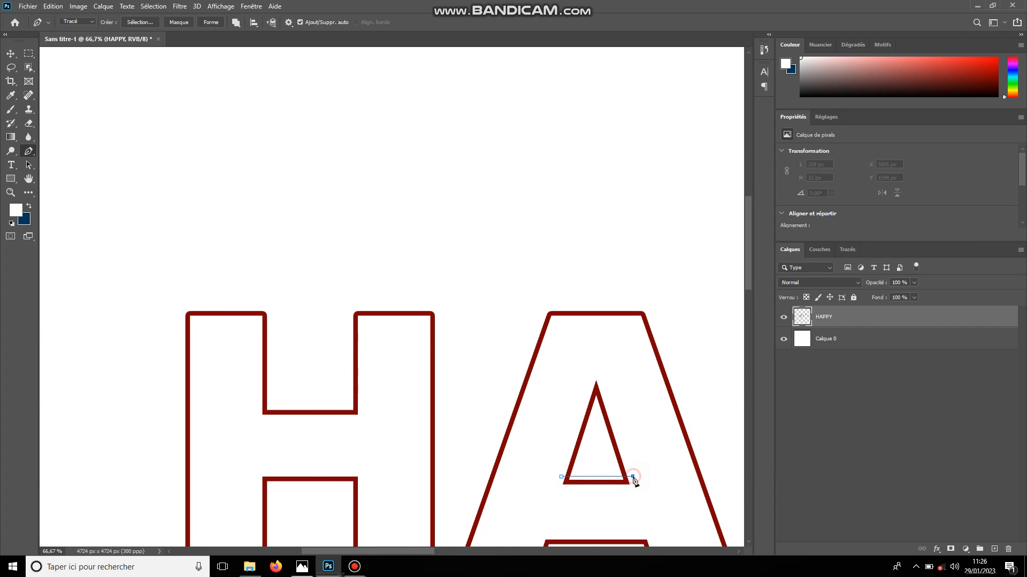
left_click(633, 477)
left_click(641, 509)
left_click(552, 508)
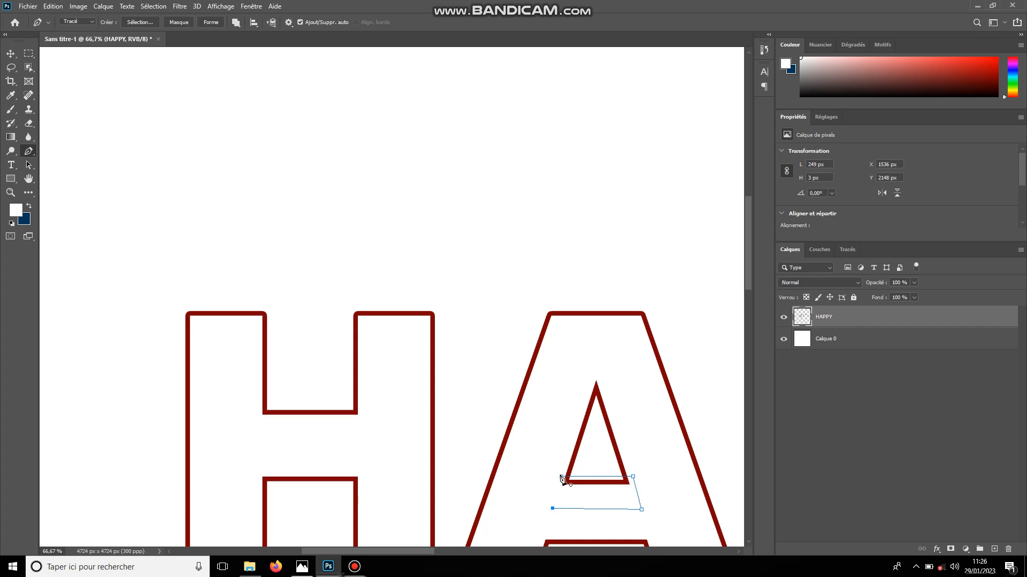
left_click(560, 477)
key("ctrl+Return")
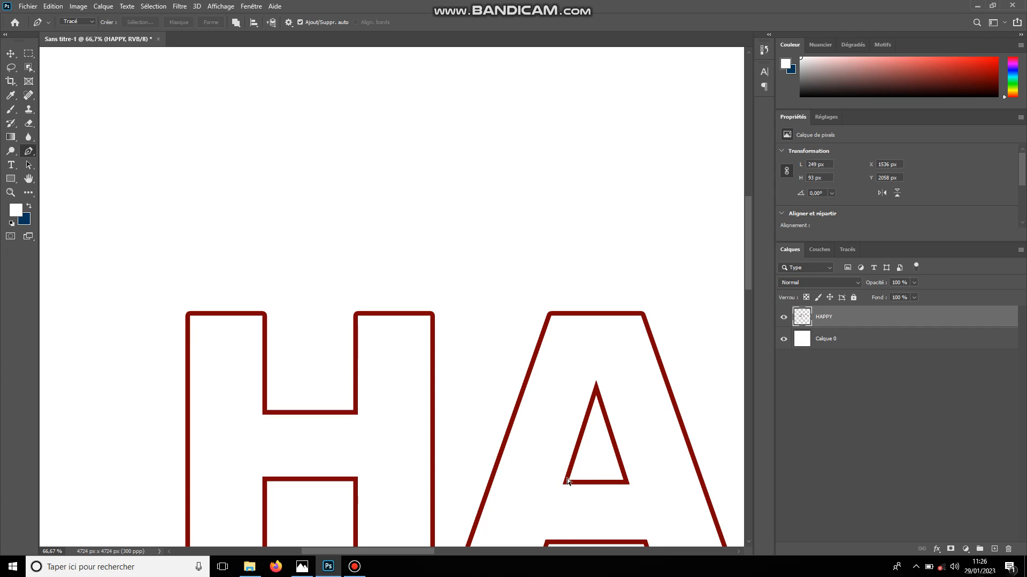
Free-transform the selected base of the A's inner triangle and move it off the canvas past the right edge
key("ctrl+t")
left_click_drag(578, 497, 614, 429)
key("Return")
With the Pen tool, draw a closed four-point path around the bottom edge of the A's left leg and convert it to a selection
key("p")
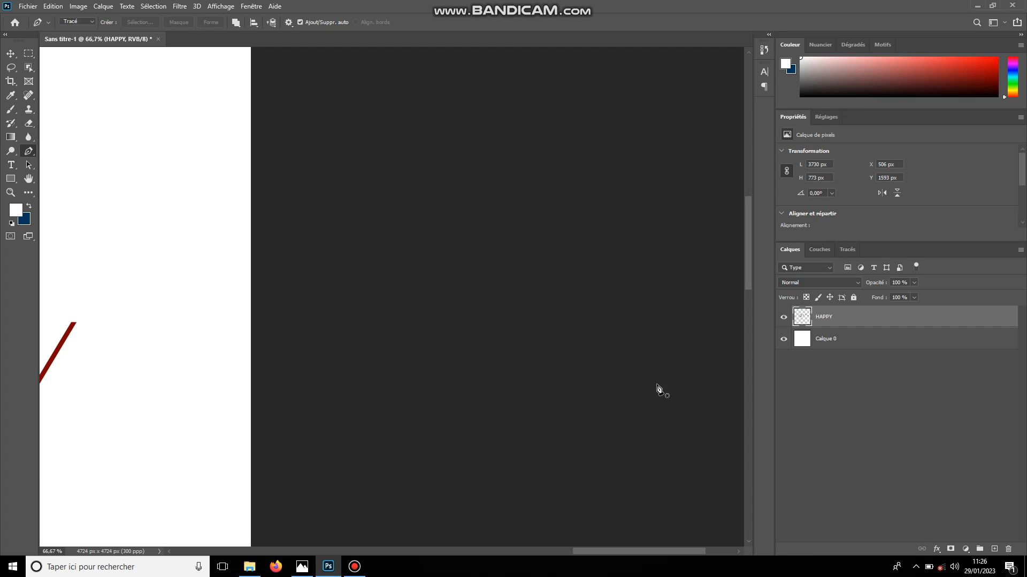
left_click_drag(682, 550, 419, 550)
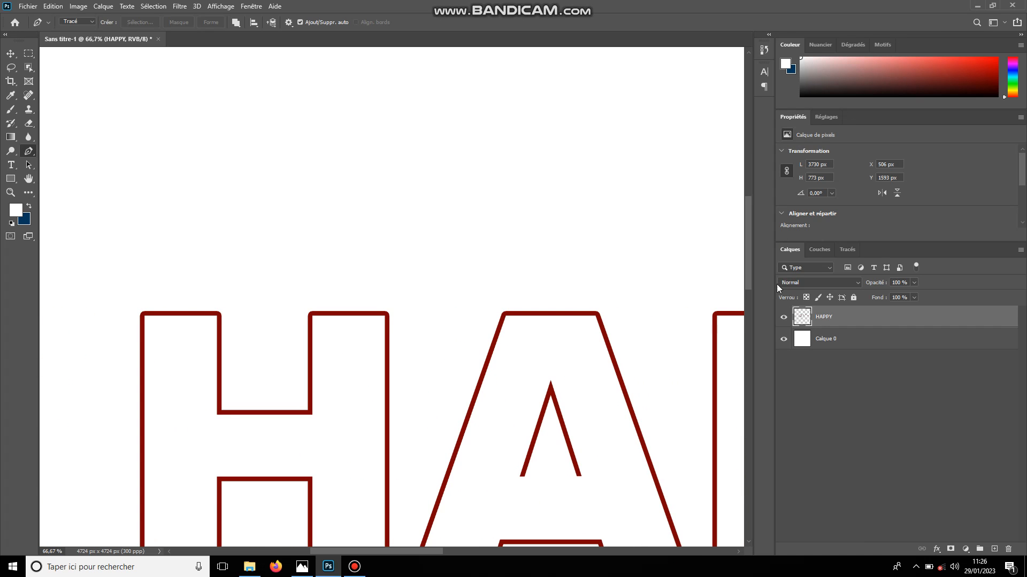
left_click_drag(747, 256, 740, 294)
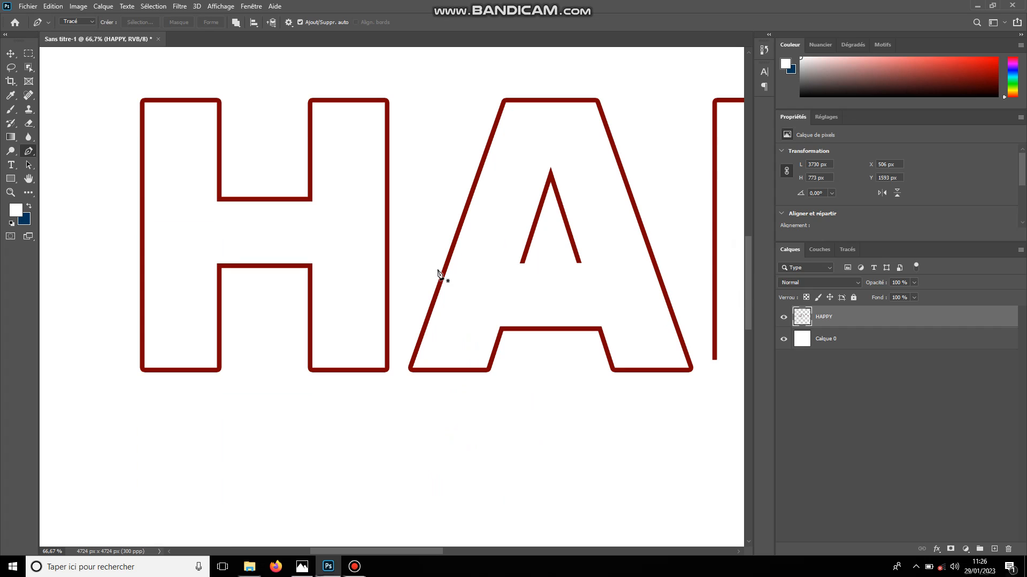
left_click(405, 364)
left_click_drag(501, 363, 490, 393)
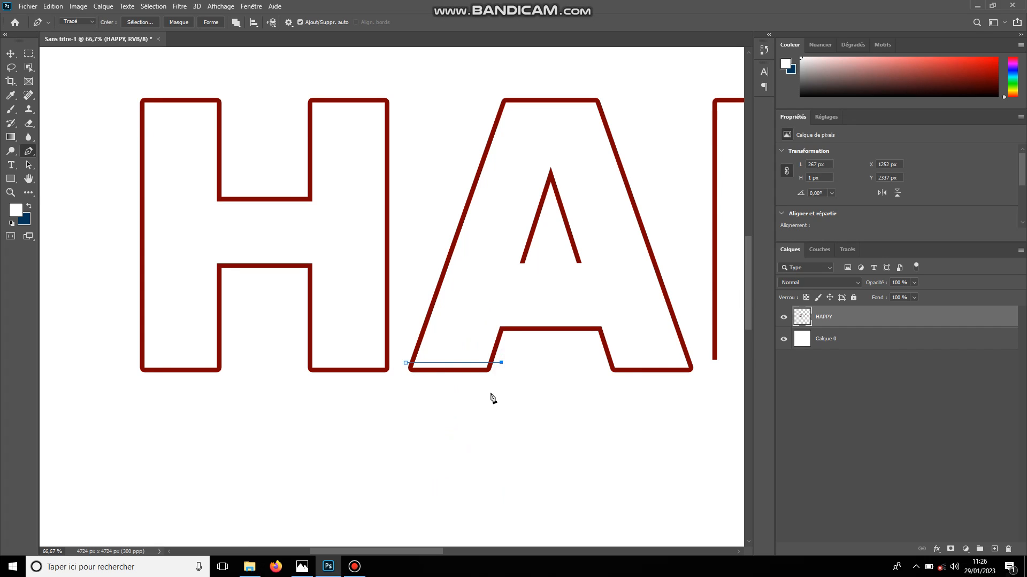
left_click(405, 363)
key("ctrl+Return")
Free-transform the selected bottom segment of the A's left leg and move it off the canvas past the right edge
key("ctrl+t")
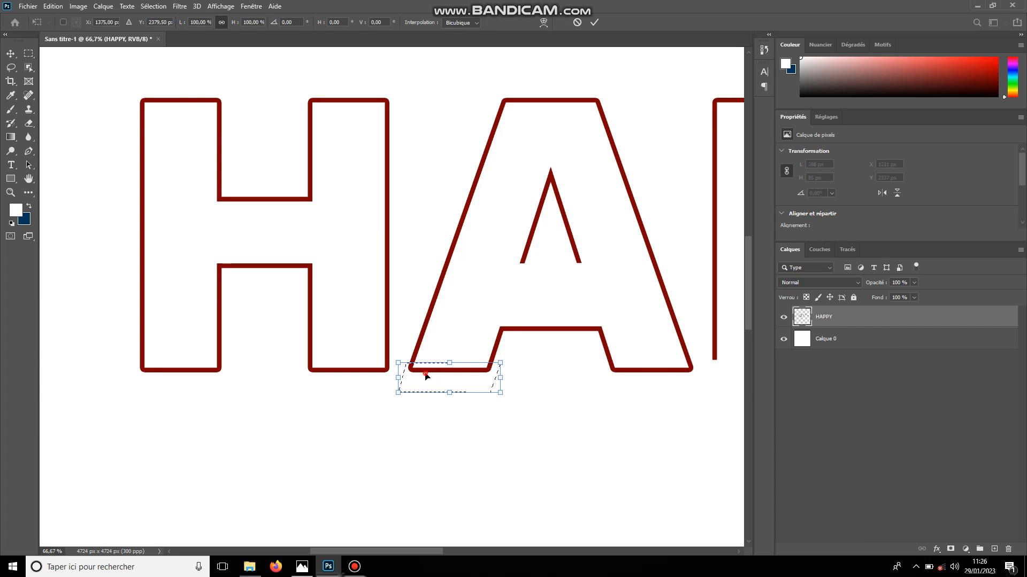
left_click_drag(426, 376, 676, 390)
key("Return")
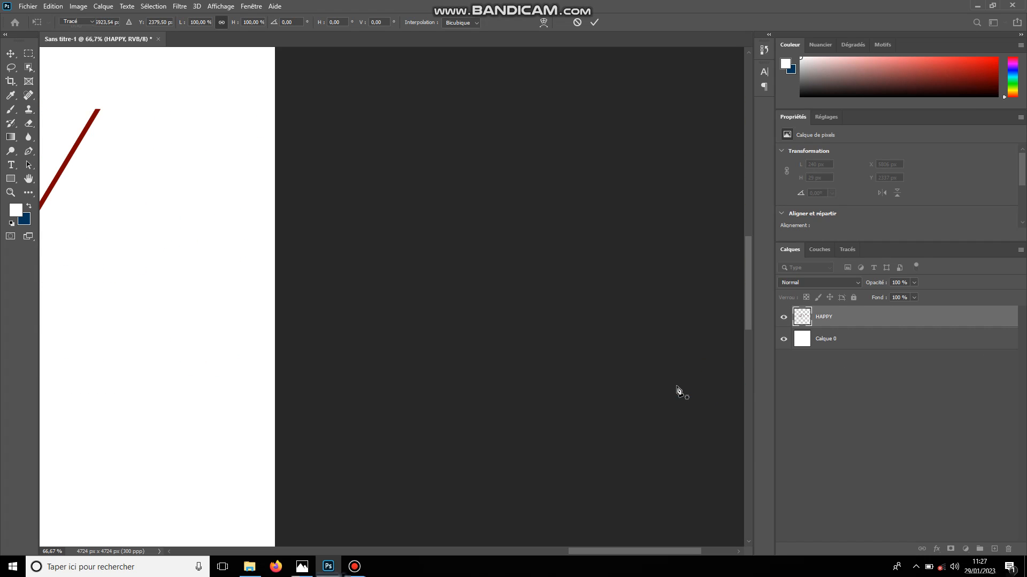
Draw a closed Pen path around the bottom edge of the H's left leg, about 306 by 93 px, and convert it to a selection
left_click_drag(685, 550, 385, 518)
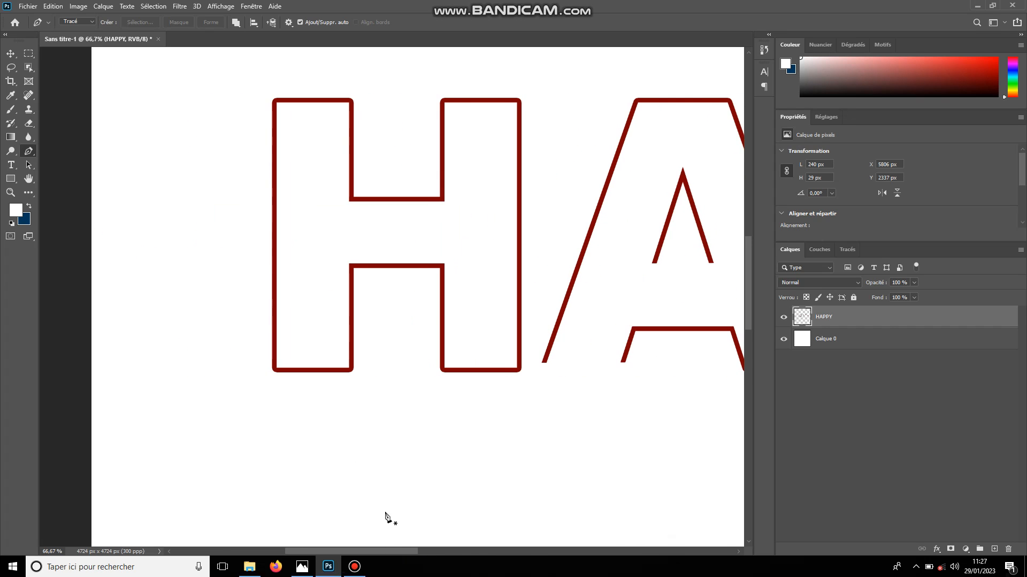
left_click(264, 363)
left_click(356, 363)
left_click(362, 395)
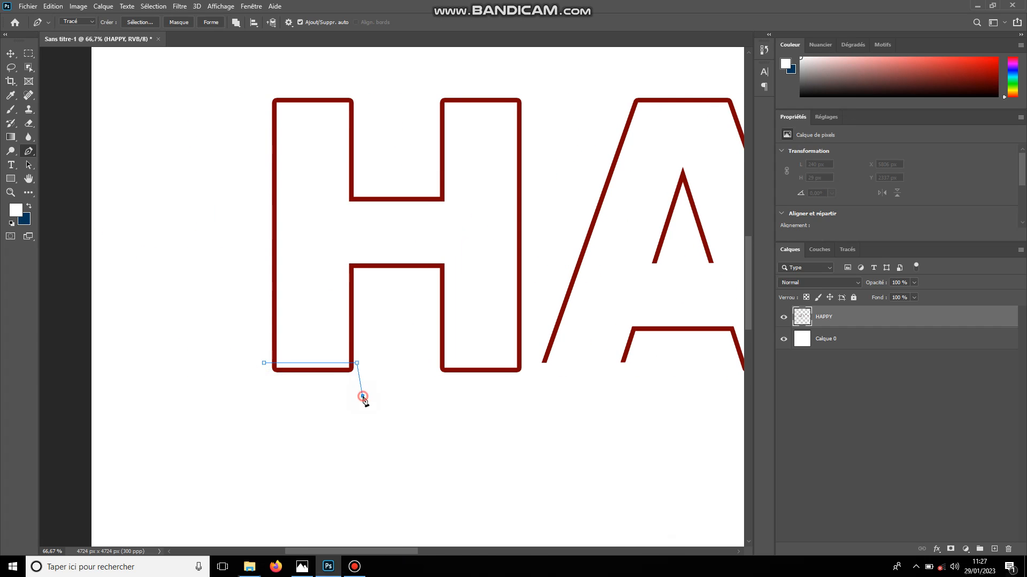
left_click(253, 393)
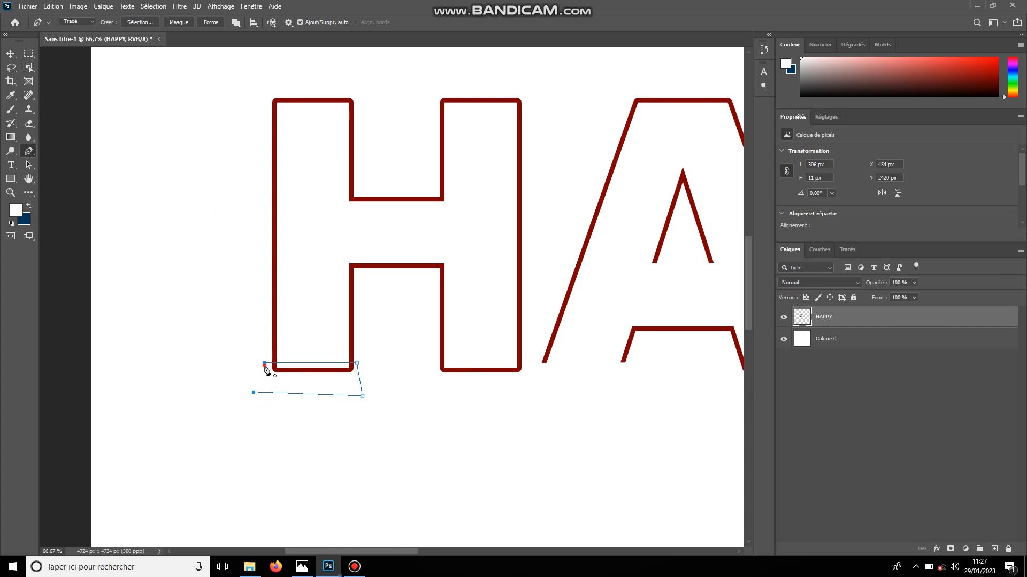
left_click(264, 364)
key("ctrl+Return")
Free-transform the selected bottom segment of the H's left leg and move it off the canvas past the left edge
key("ctrl+t")
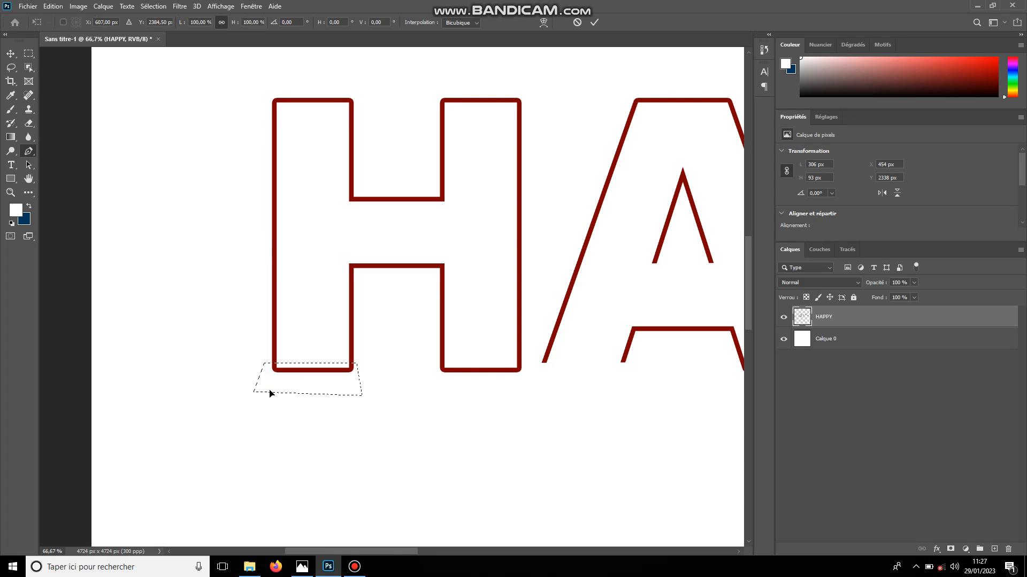
left_click_drag(310, 383, 179, 390)
key("Return")
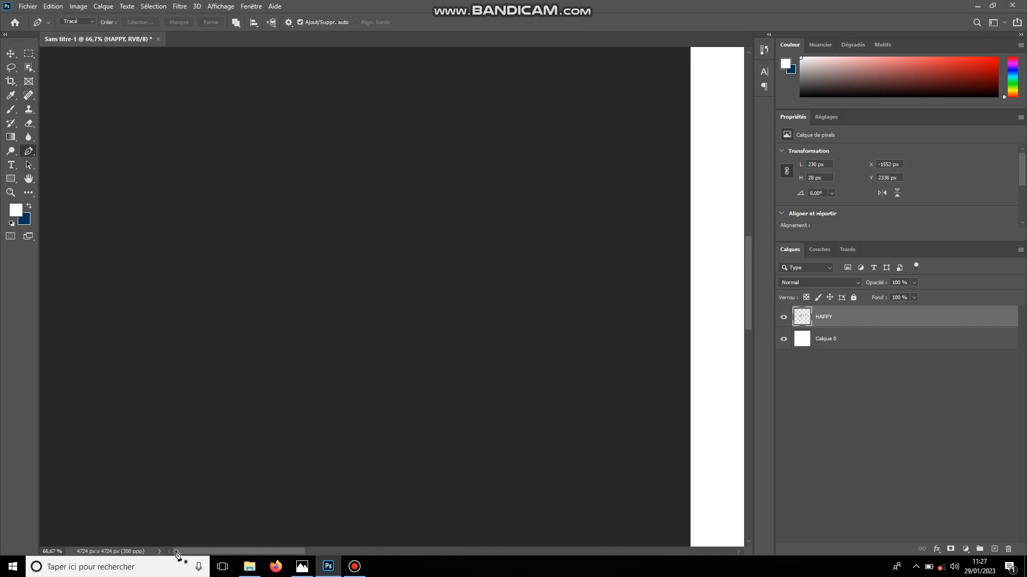
Draw a closed Pen path around the top edge of the H's right stem, about 272 by 62 px, and convert it to a selection
left_click_drag(213, 551, 357, 550)
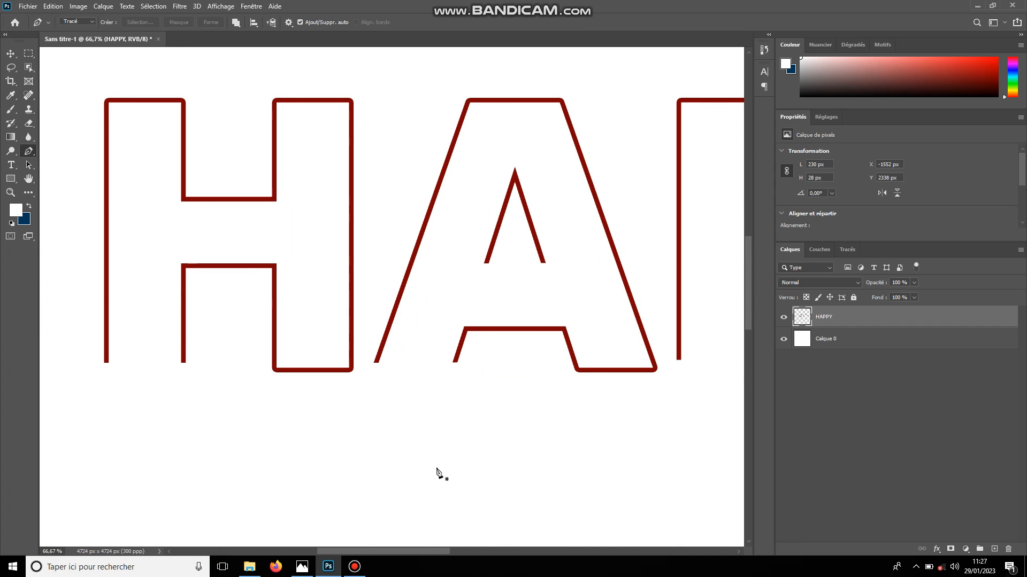
left_click_drag(750, 296, 747, 256)
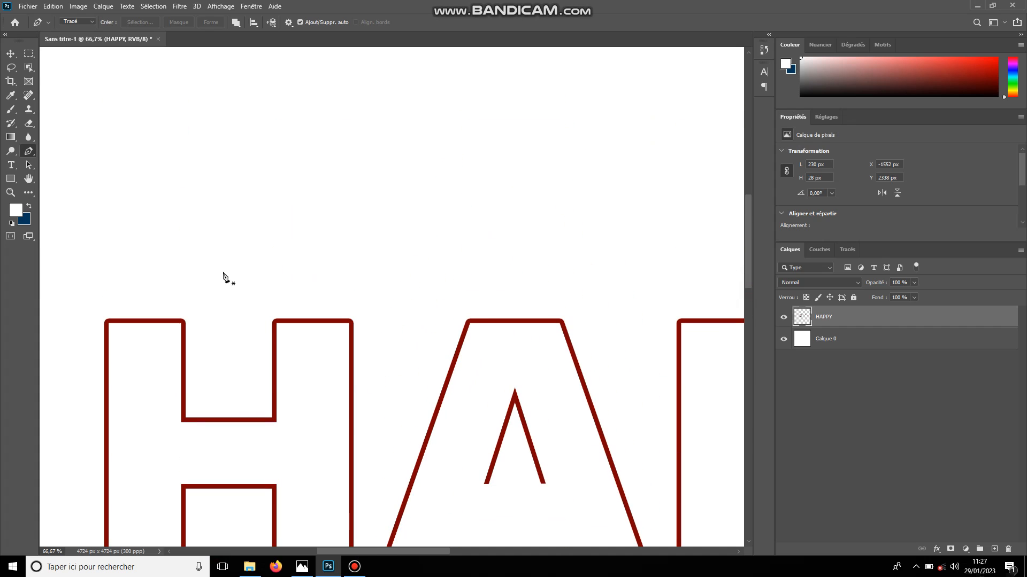
left_click(265, 326)
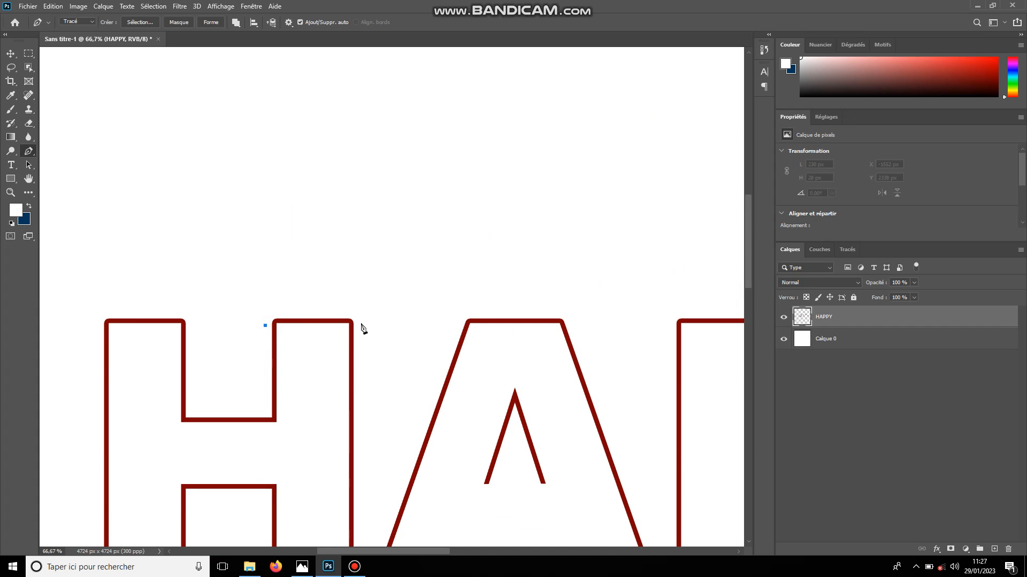
left_click(361, 326)
left_click(361, 305)
left_click(264, 307)
left_click(265, 326)
key("Return")
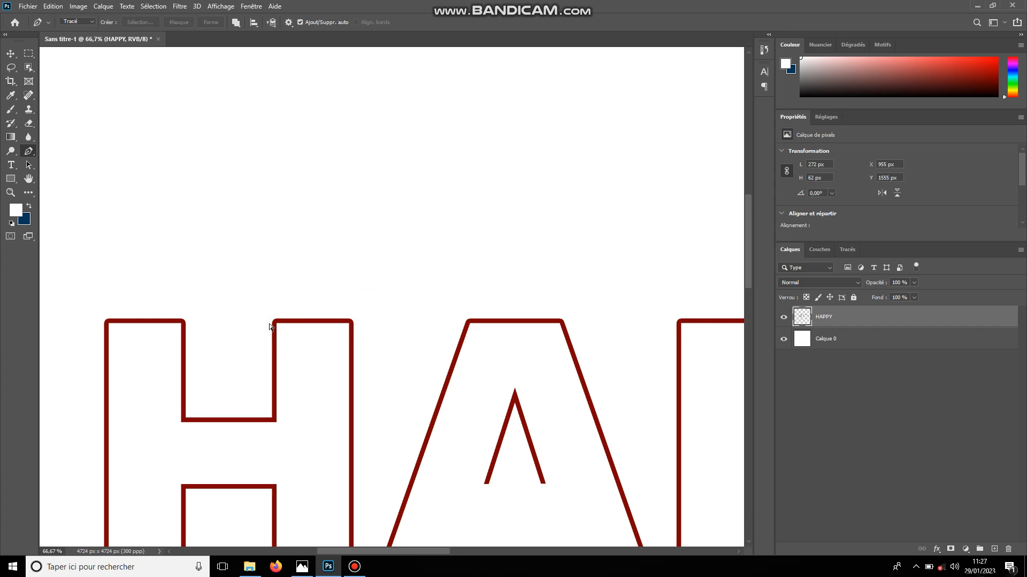
Free-transform the selected top segment of the H's right stem and move it off the canvas past the left edge
key("ctrl+t")
left_click_drag(287, 316, 216, 315)
key("Return")
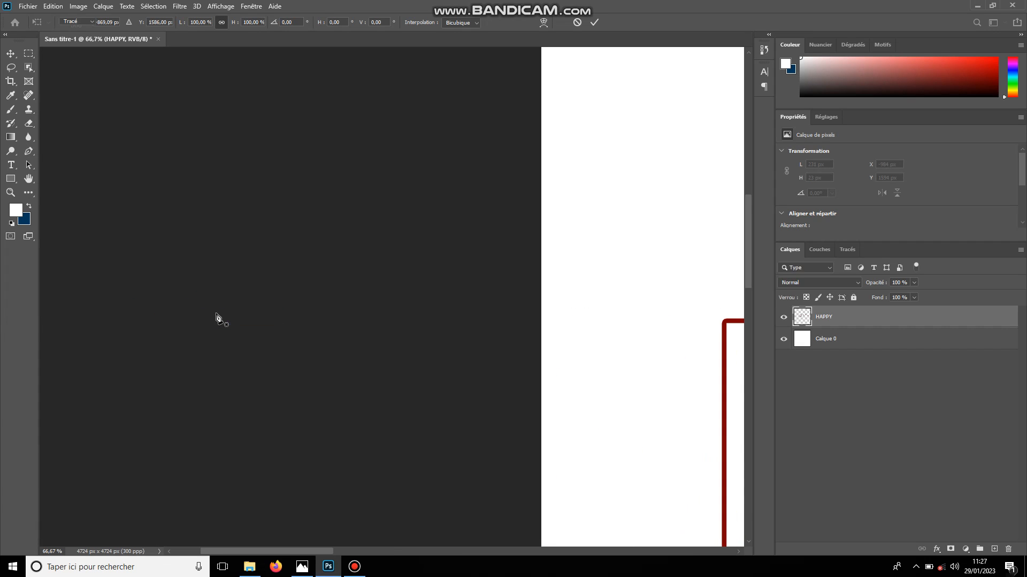
Draw a closed Pen path around the bottom edge of the second P's stem, about 300 by 101 px, and convert it to a selection
scroll(216, 317, "down", 5)
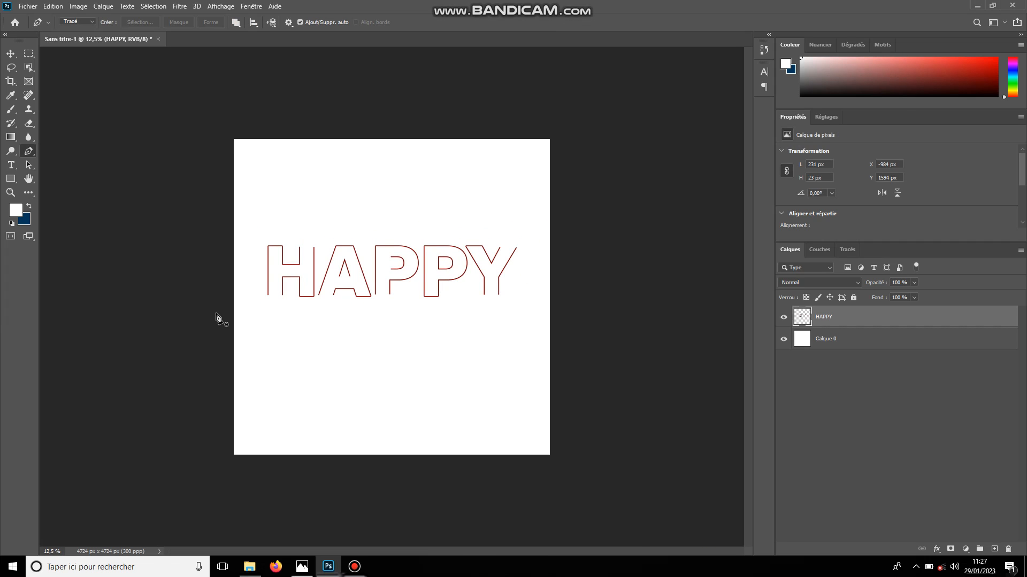
scroll(218, 319, "up", 3)
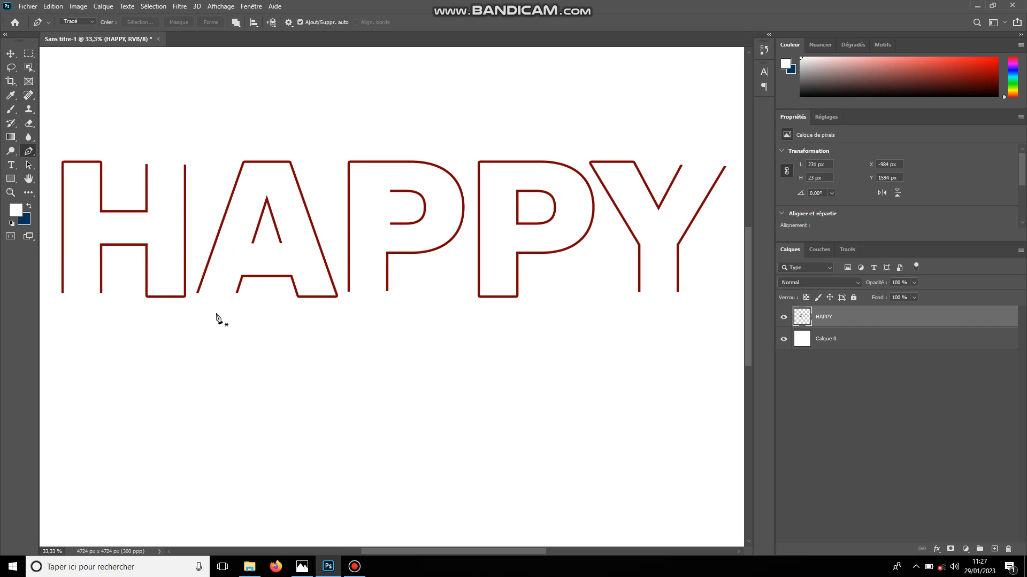
left_click(471, 293)
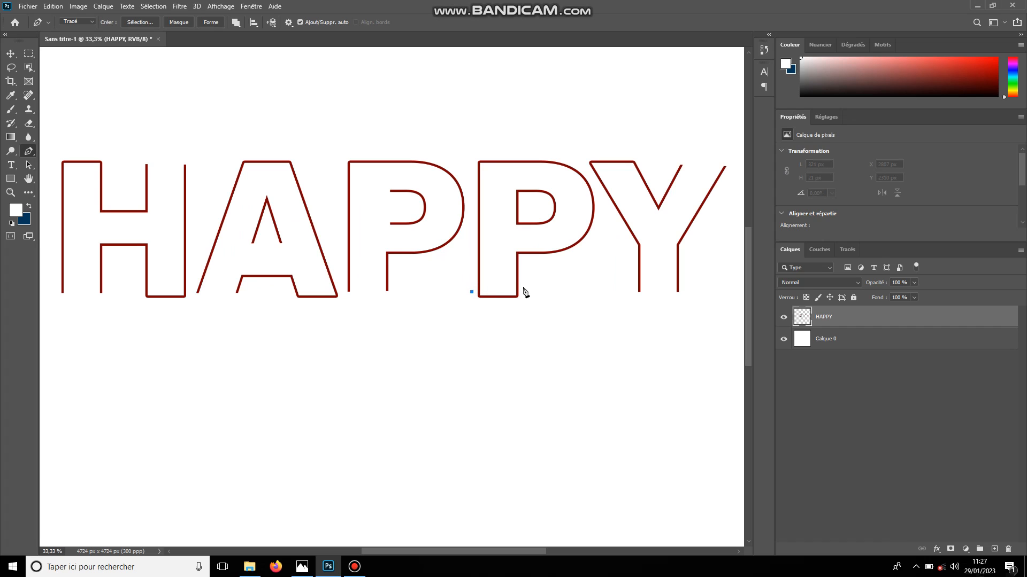
left_click(524, 293)
left_click(525, 302)
left_click(484, 310)
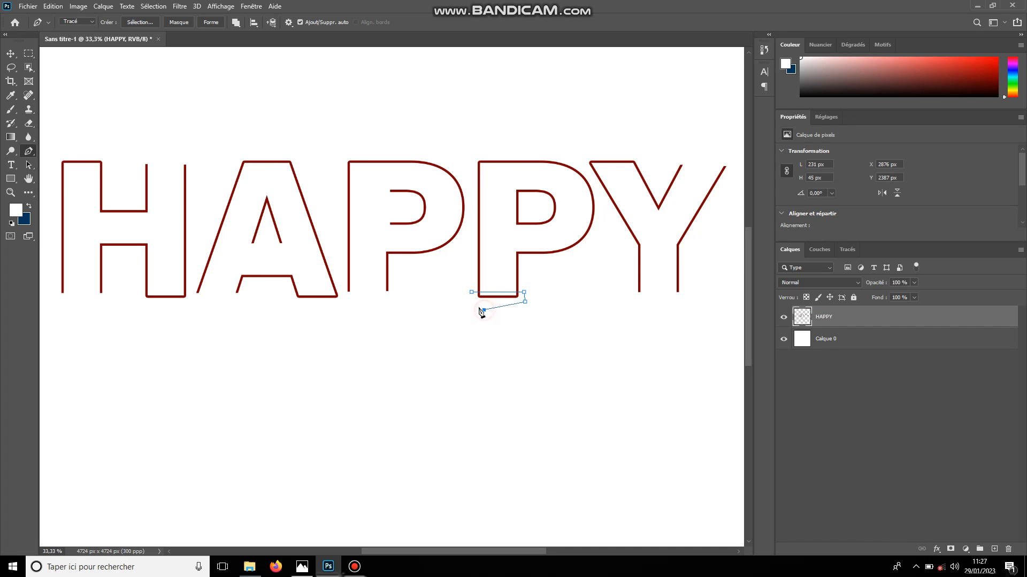
left_click(472, 294)
key("ctrl+Return")
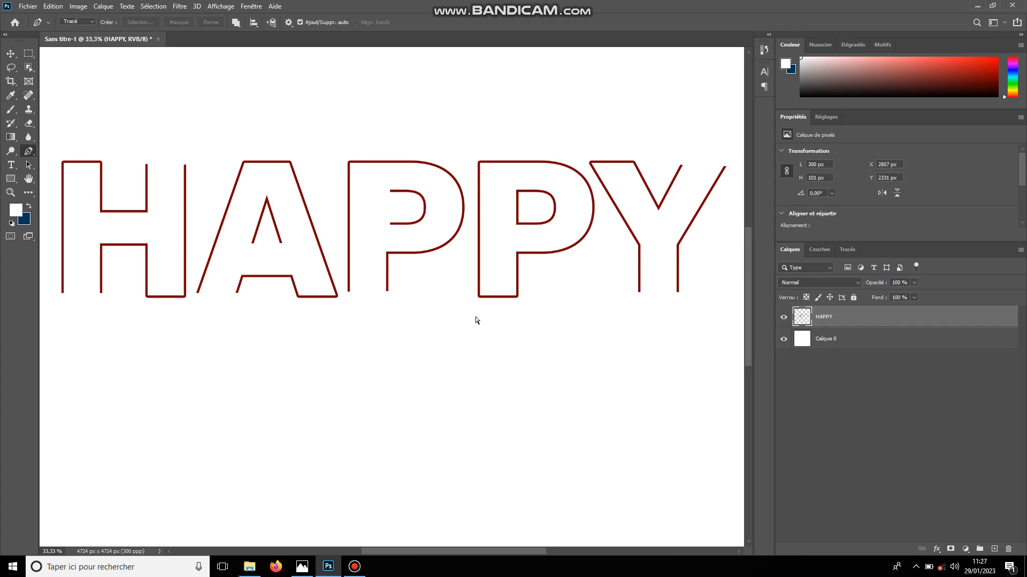
Free-transform the selected bottom segment of the second P's stem and move it off the canvas past the right edge
key("ctrl+t")
left_click_drag(502, 295, 531, 315)
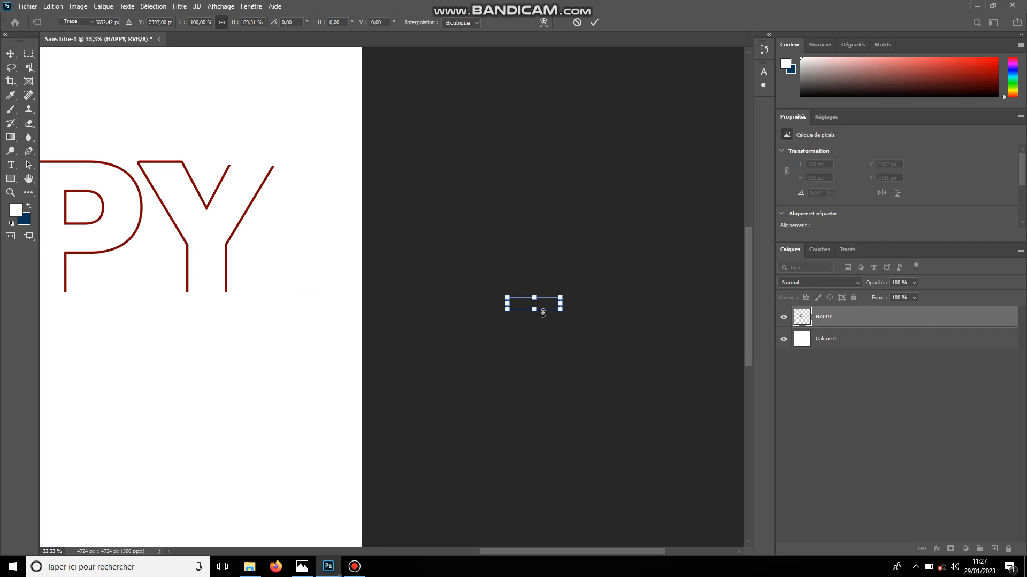
key("Return")
key("p")
left_click_drag(614, 552, 477, 554)
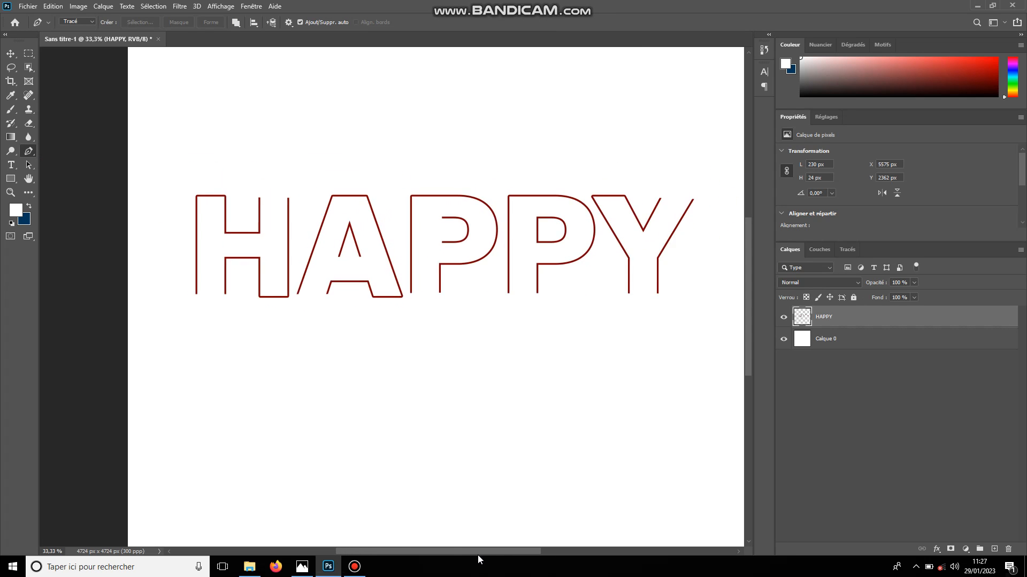
Examine the whole HAPPY outline and its opened letter edges
key("ctrl+minus")
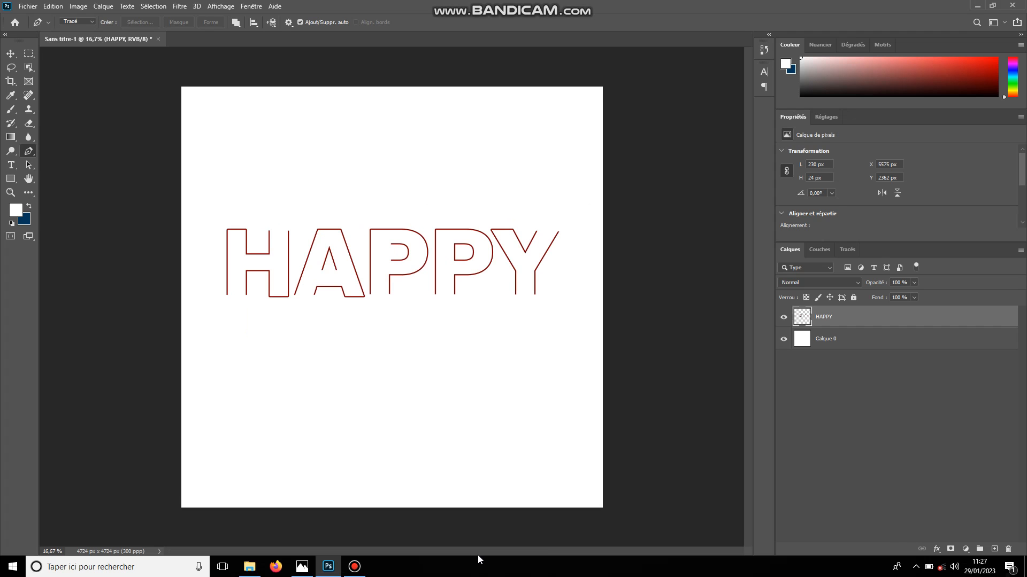
key("ctrl+plus")
key("ctrl+plus")
key("ctrl+plus")
key("ctrl+plus")
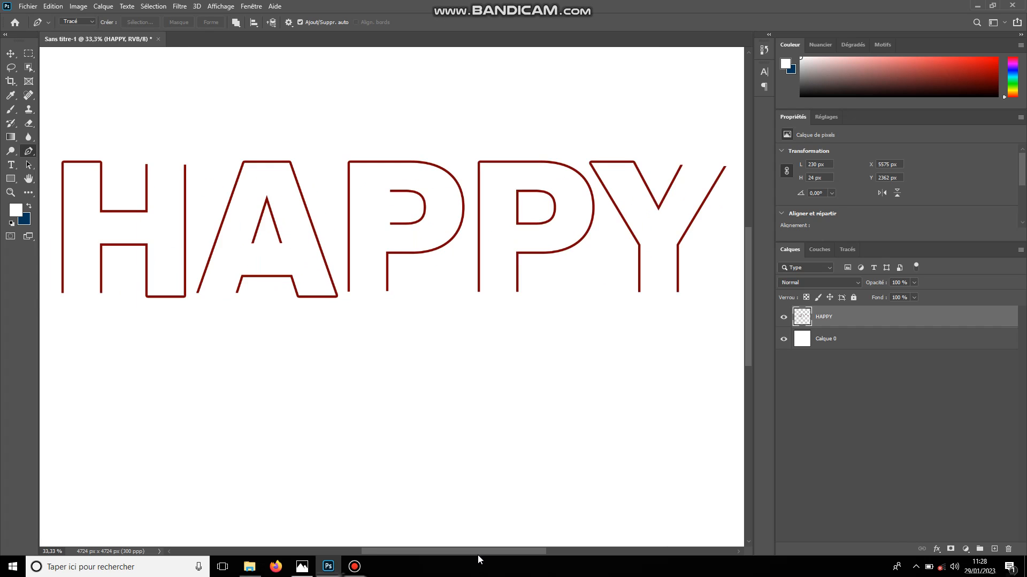
key("ctrl+minus")
key("ctrl+minus")
key("ctrl+minus")
key("ctrl+minus")
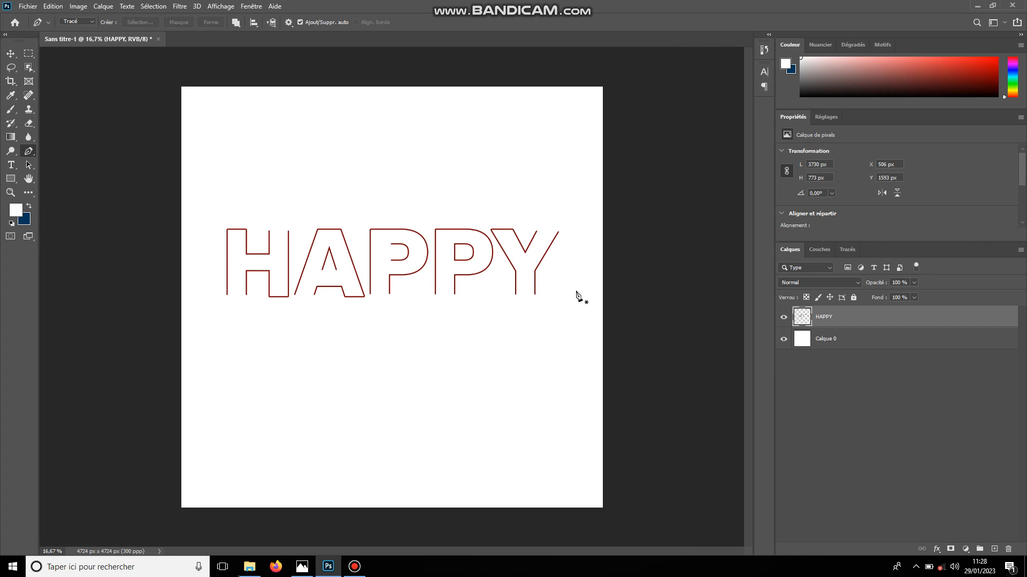
Draw a dark red rectangle, 13 by 328 px, that extends the first P's inner stem line downward
key("ctrl+plus")
key("ctrl+plus")
key("ctrl+plus")
key("ctrl+plus")
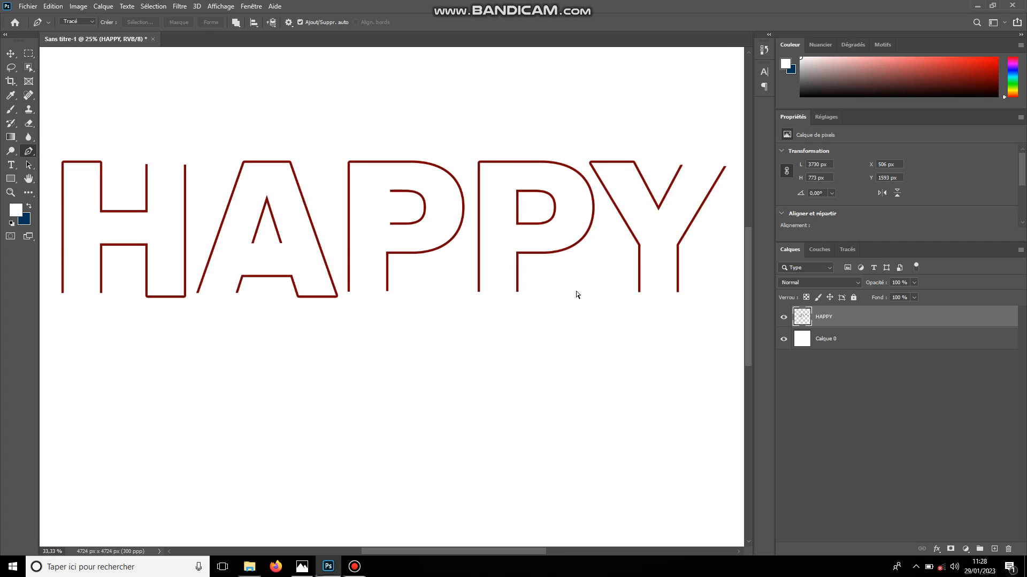
key("ctrl+plus")
key("ctrl+plus")
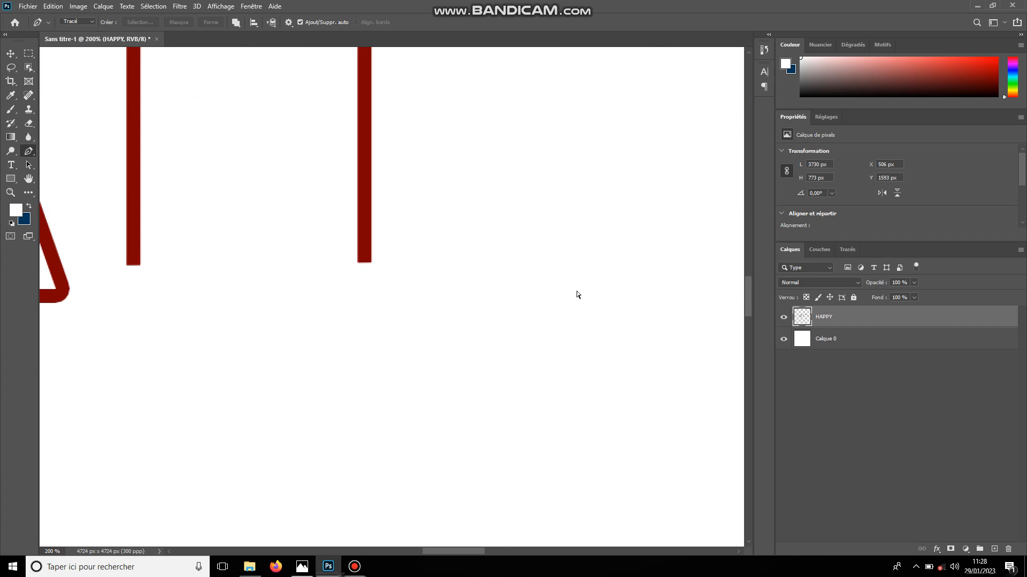
left_click(13, 182)
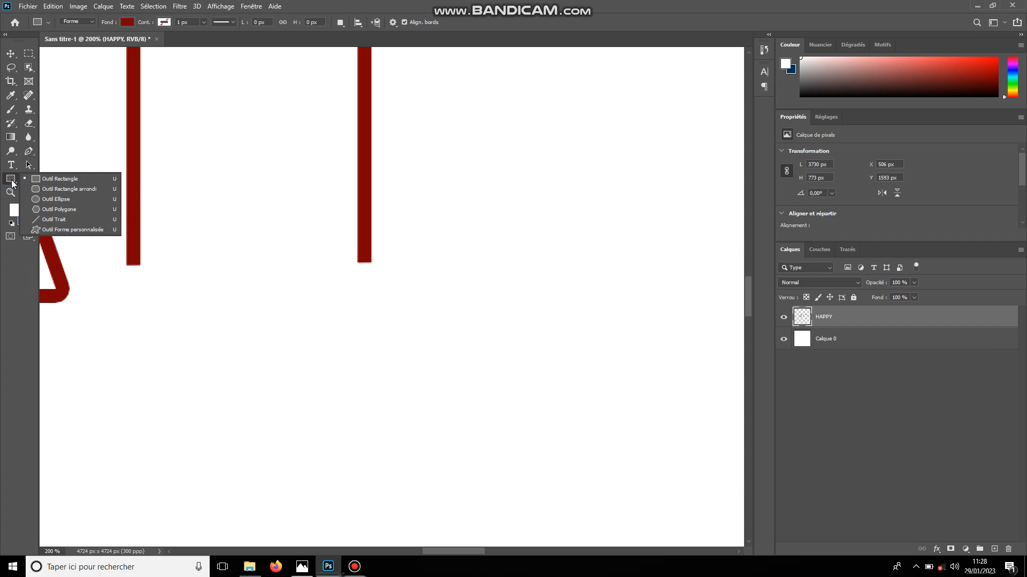
left_click(62, 181)
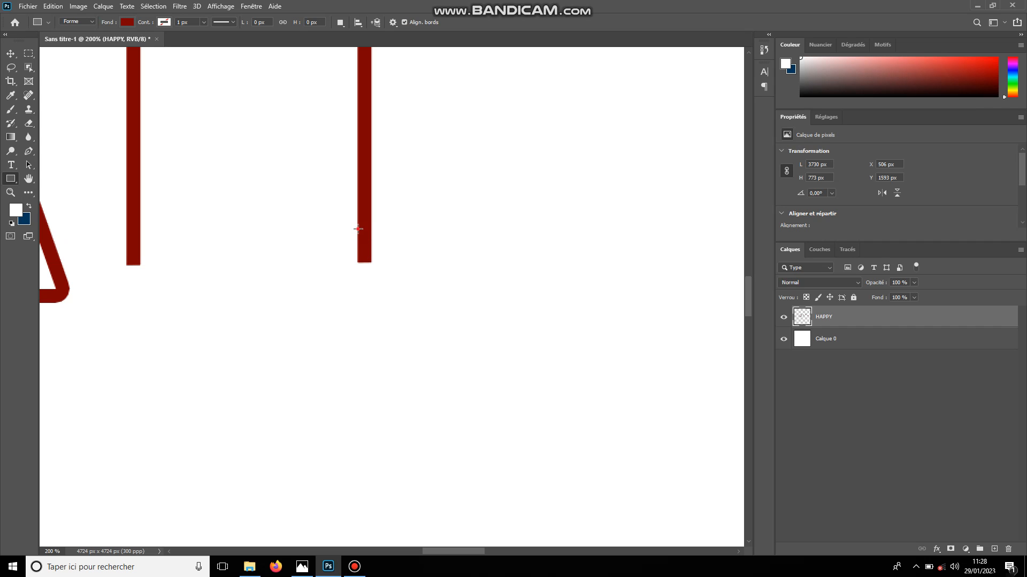
left_click_drag(358, 229, 372, 534)
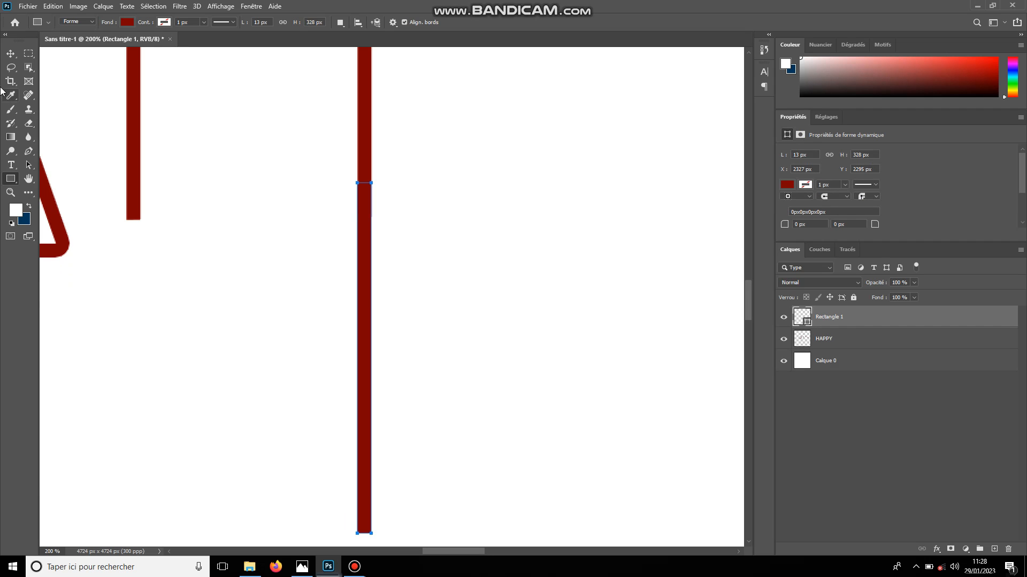
left_click(11, 54)
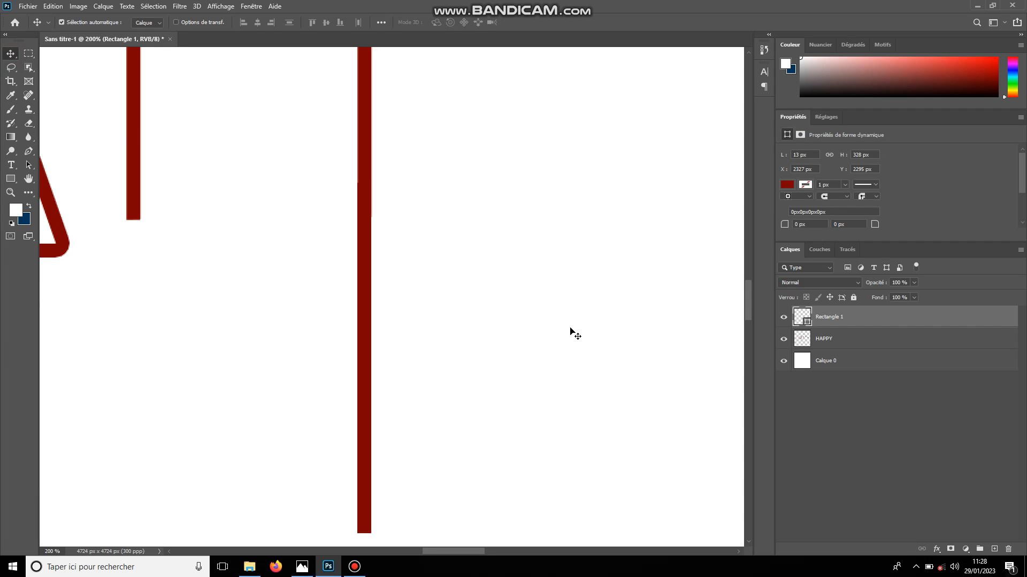
Examine how the new rectangle lines up with the first P's inner stem line and the other letters
key("ctrl+minus")
key("ctrl+minus")
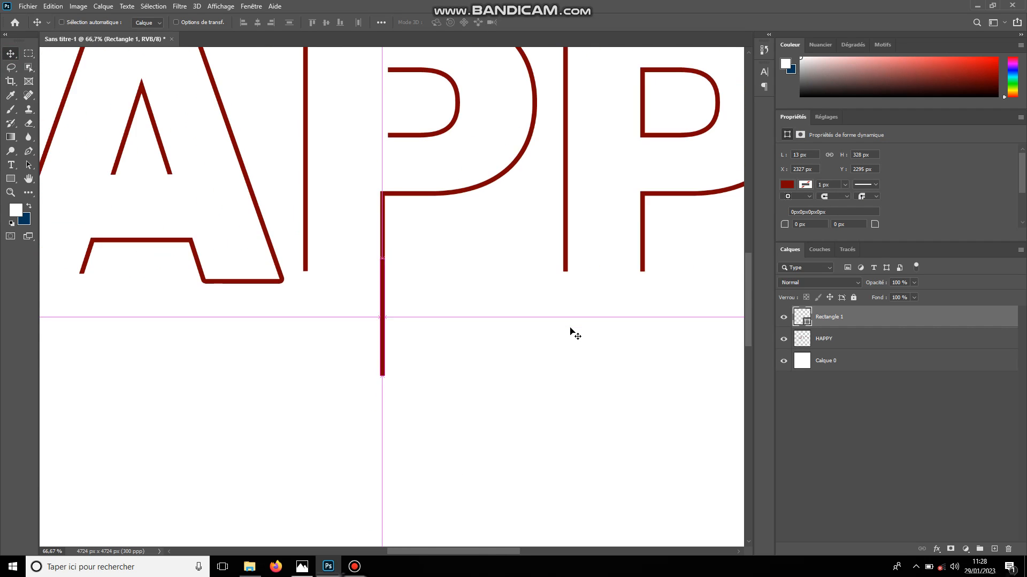
key("ctrl+minus")
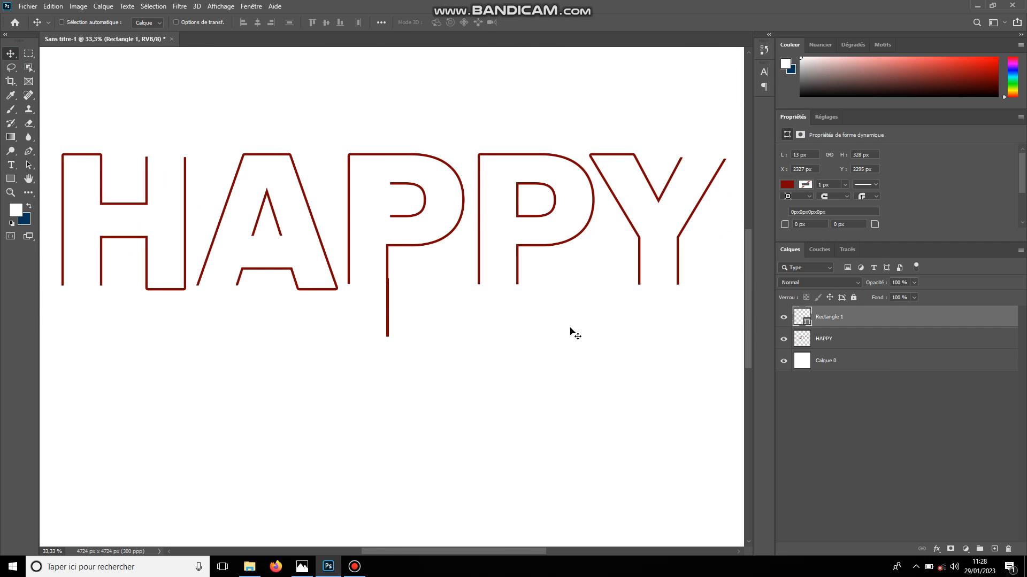
key("ctrl+plus")
key("ctrl+plus")
key("ctrl+plus")
key("ctrl+plus")
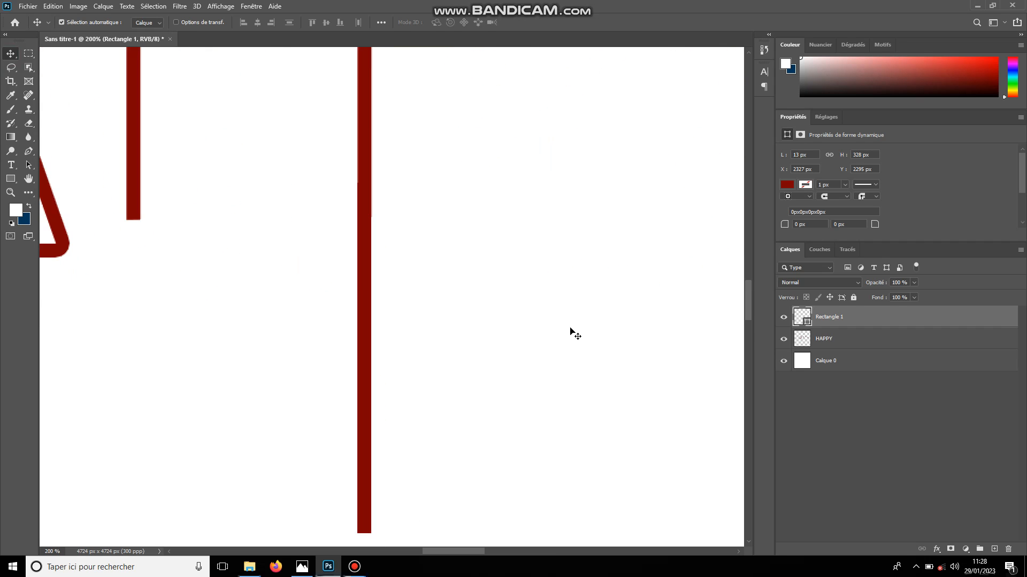
key("ctrl+minus")
key("ctrl+minus")
key("ctrl+minus")
key("ctrl+minus")
key("ctrl+minus")
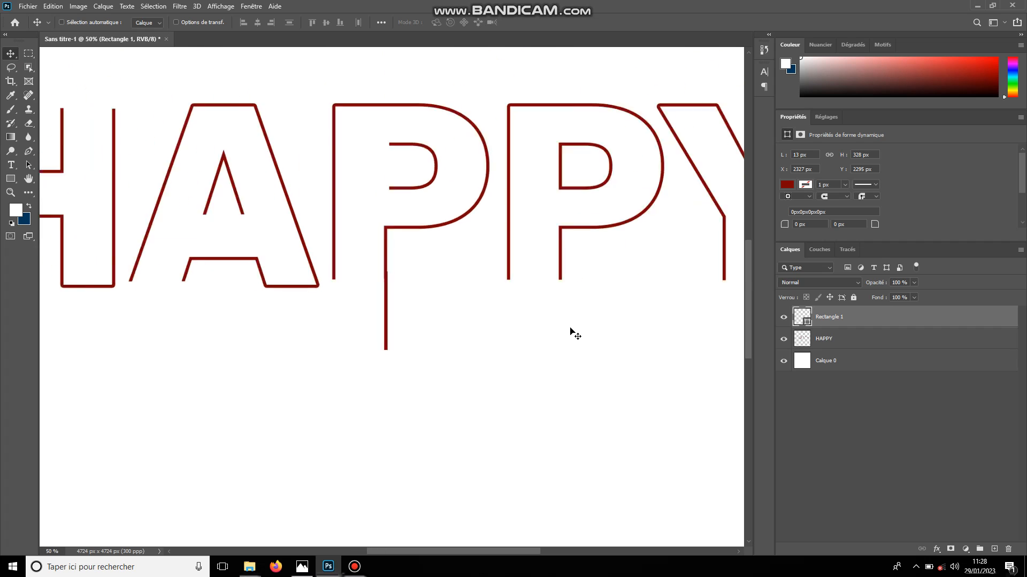
key("ctrl+plus")
key("ctrl+plus")
key("ctrl+plus")
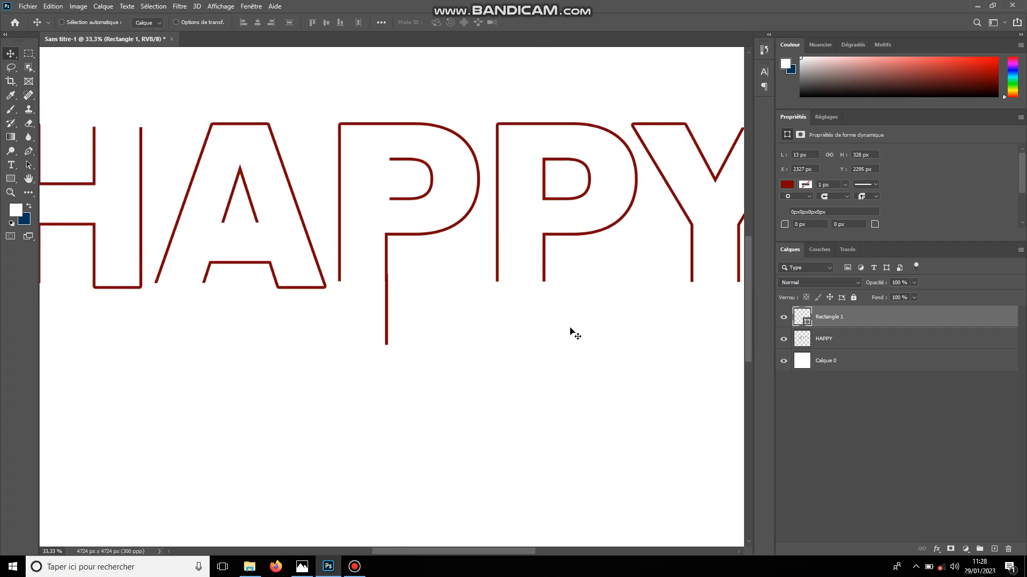
Free-transform the rectangle below the first P and stretch its lower end downward to a height of about 539 px
key("ctrl+plus")
key("ctrl+plus")
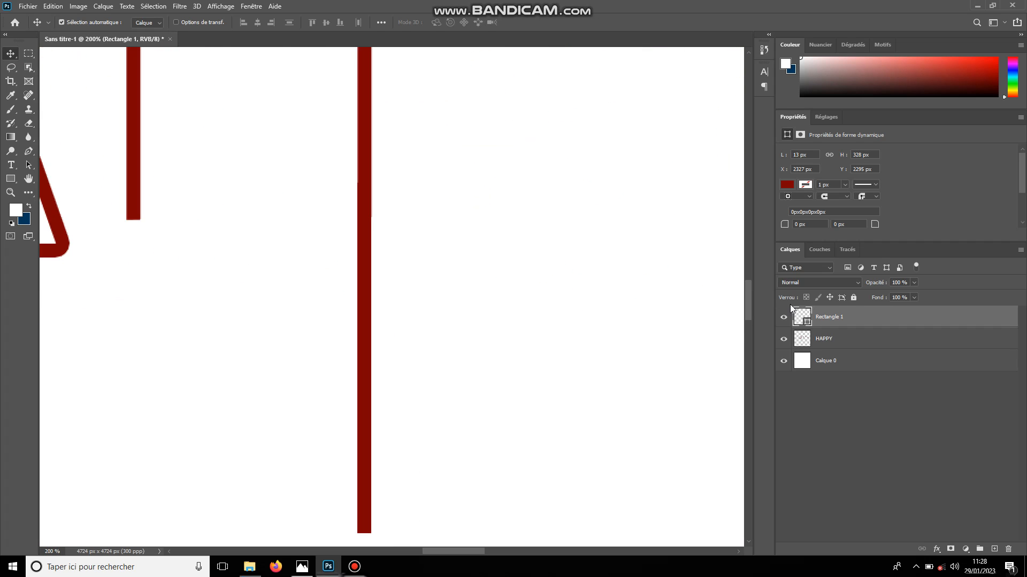
mouse_move(747, 284)
left_mouse_down()
mouse_move(759, 338)
mouse_move(752, 303)
left_mouse_up()
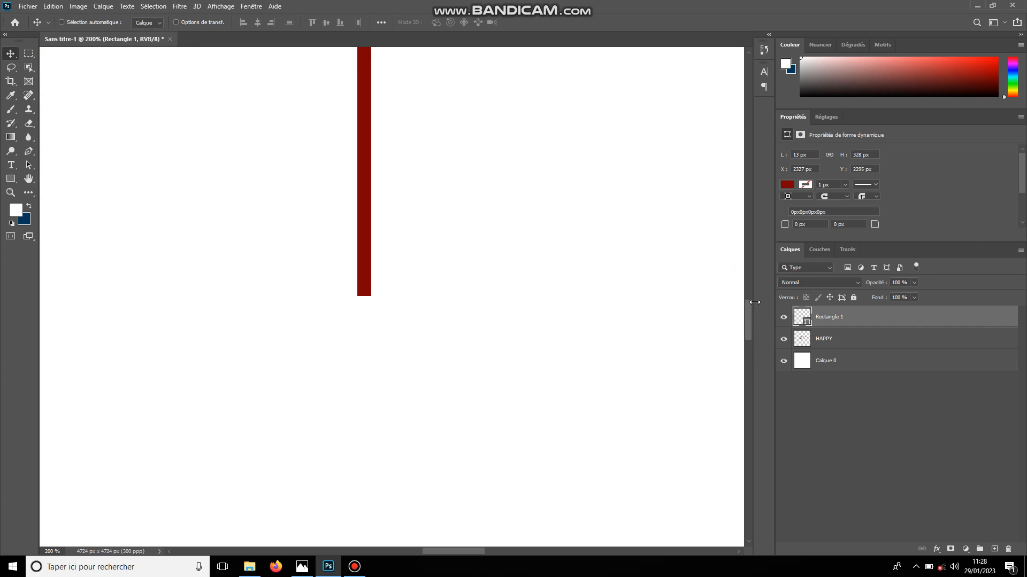
key("ctrl+t")
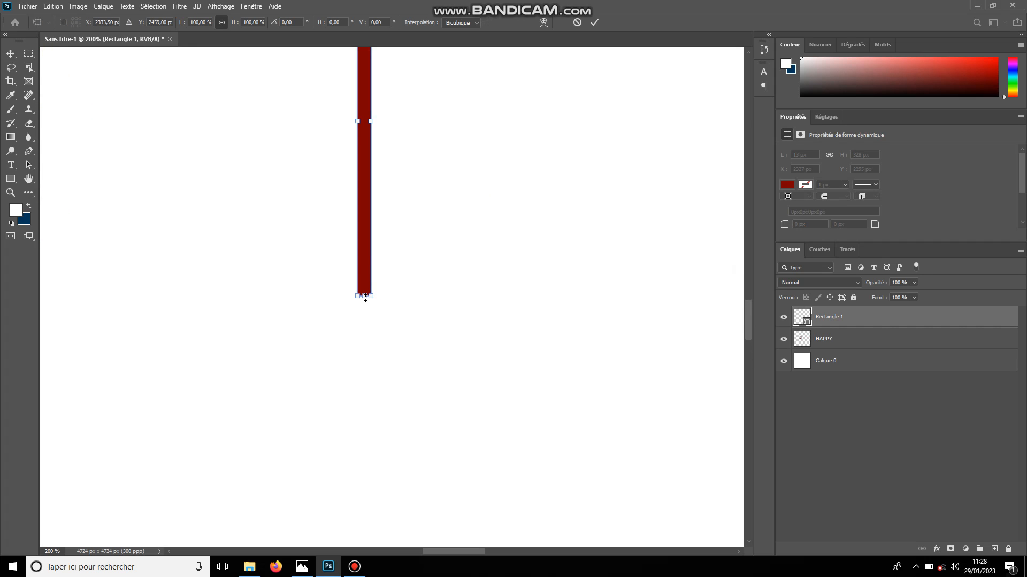
left_click_drag(365, 297, 363, 526)
key("Return")
key("ctrl+minus")
key("ctrl+minus")
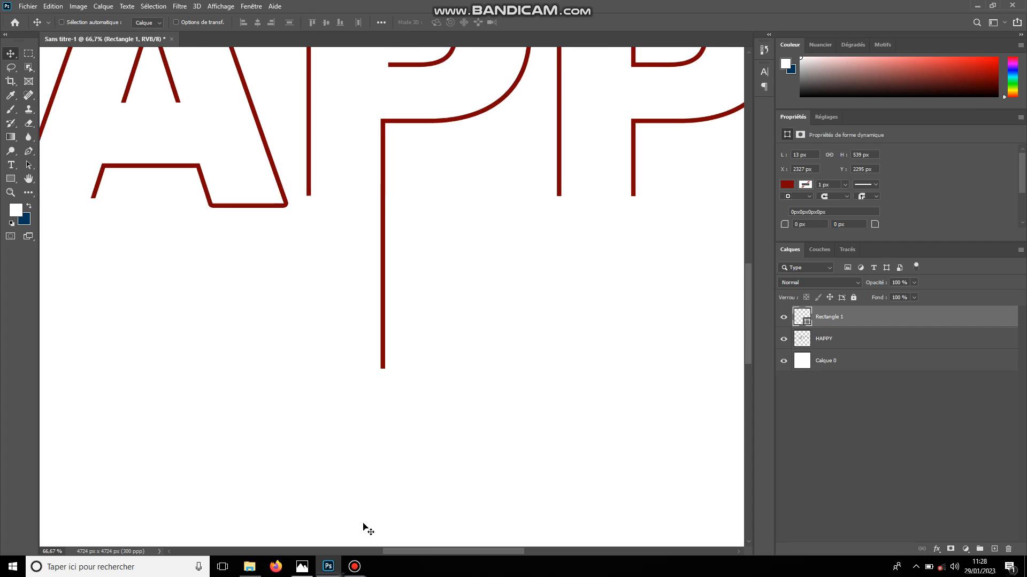
key("ctrl+minus")
key("ctrl+minus")
Duplicate the long rectangle and move the copy horizontally onto the second P's inner stem line, at X 3056 px
key("ctrl+plus")
key("ctrl+plus")
key("ctrl+plus")
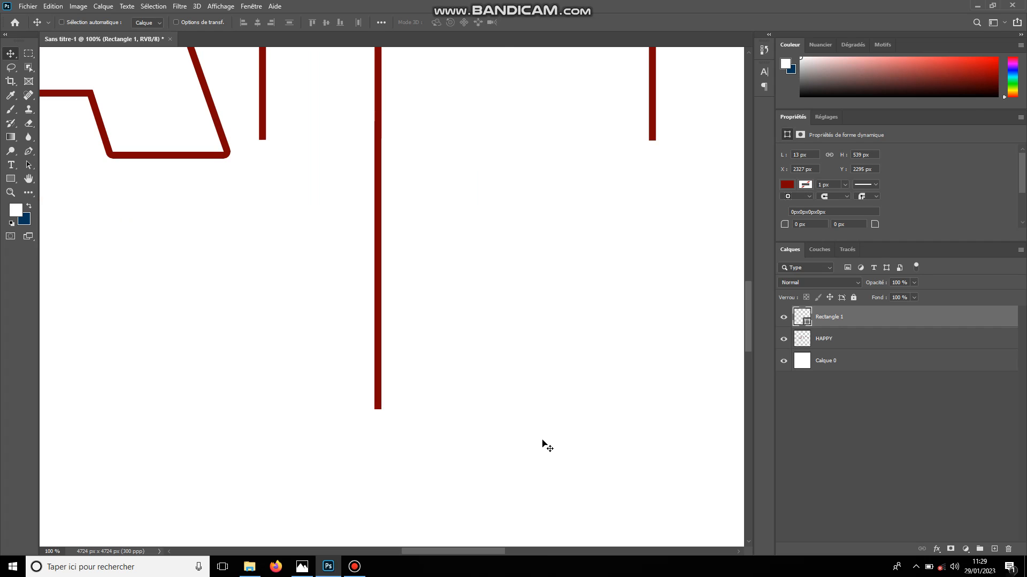
key("ctrl+j")
key("ctrl+t")
key("ctrl+plus")
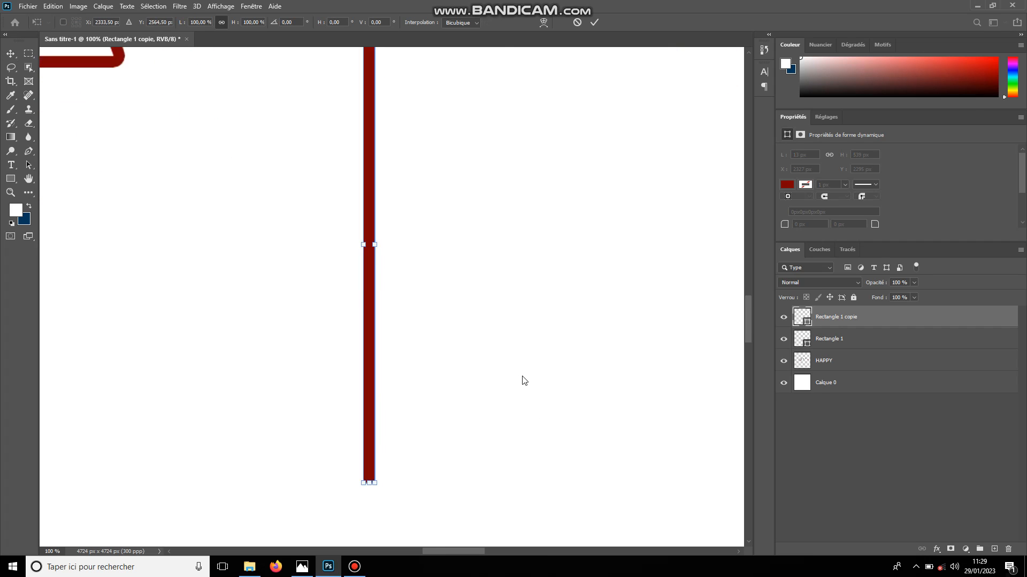
left_click_drag(438, 321, 623, 316)
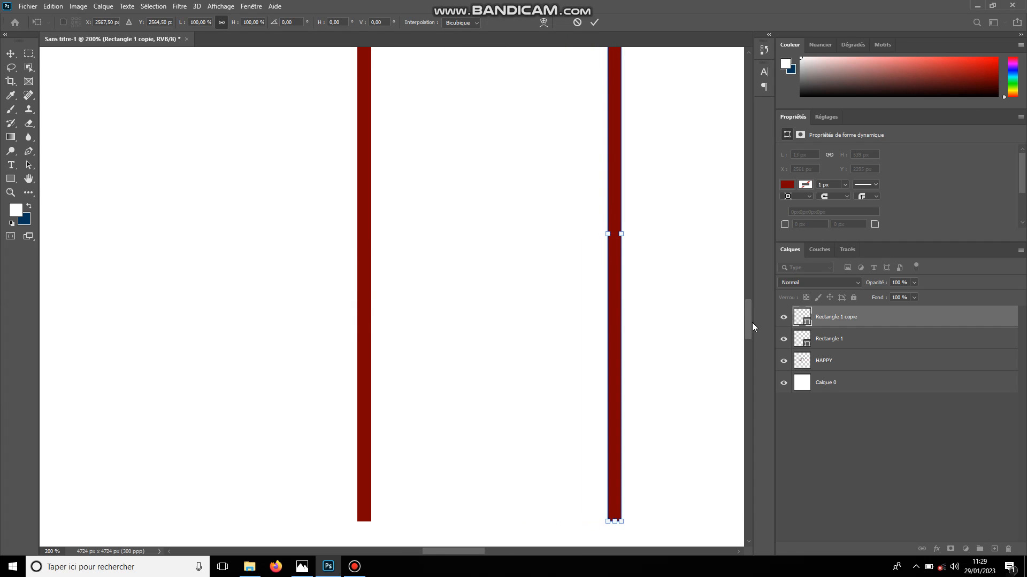
left_click_drag(752, 322, 742, 275)
scroll(752, 308, "down", 3)
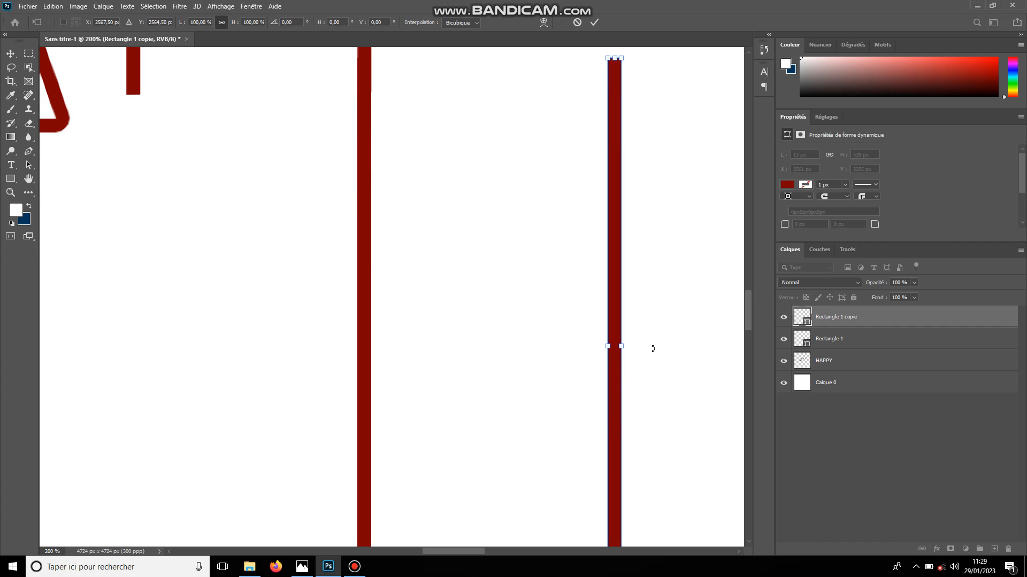
left_click_drag(615, 363, 206, 368)
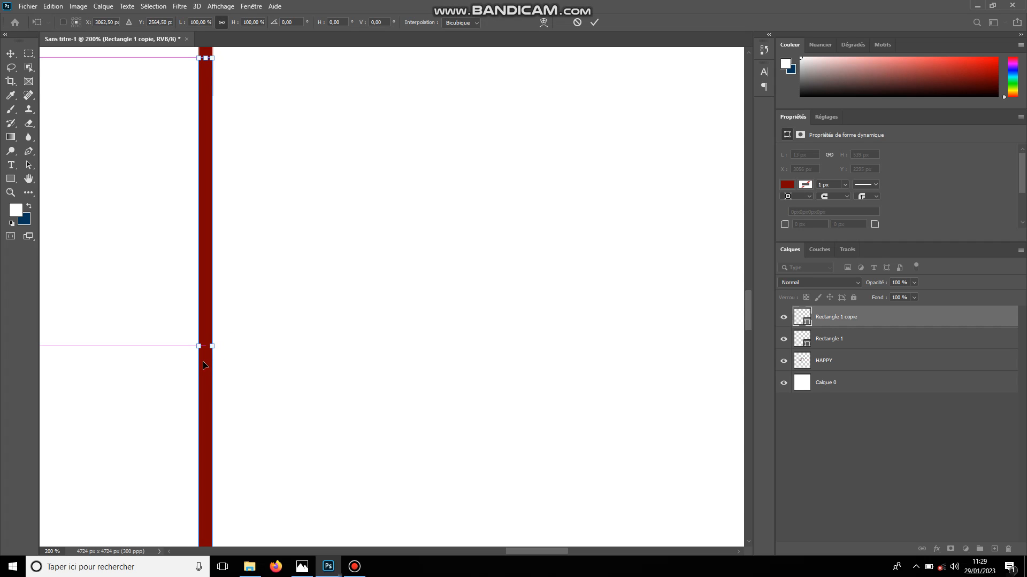
key("Return")
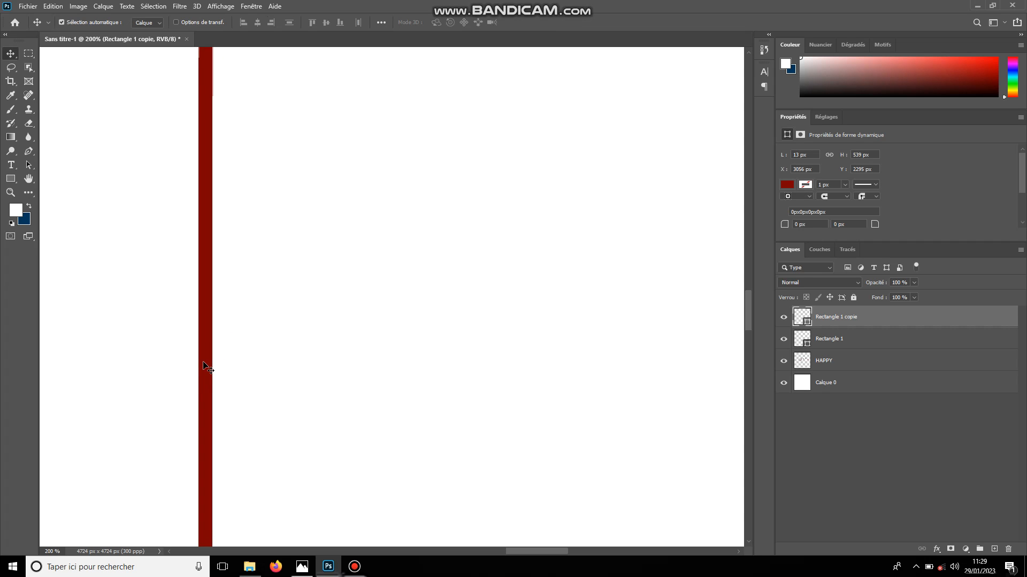
Examine the extended stem lines of both Ps in relation to the other letters, including the H and A
key("ctrl+minus")
key("ctrl+minus")
key("ctrl+minus")
key("ctrl+minus")
key("ctrl+minus")
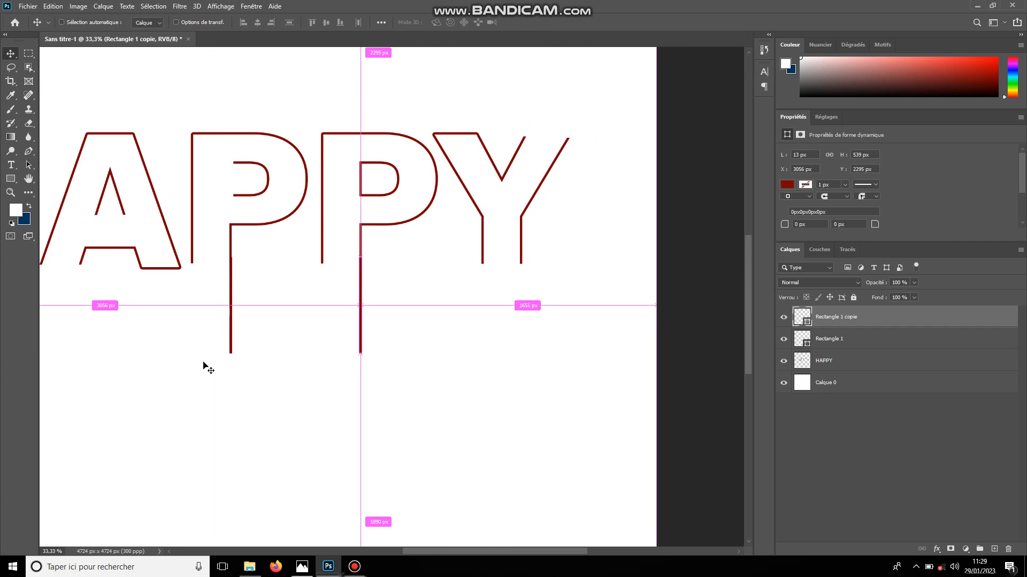
key("ctrl+minus")
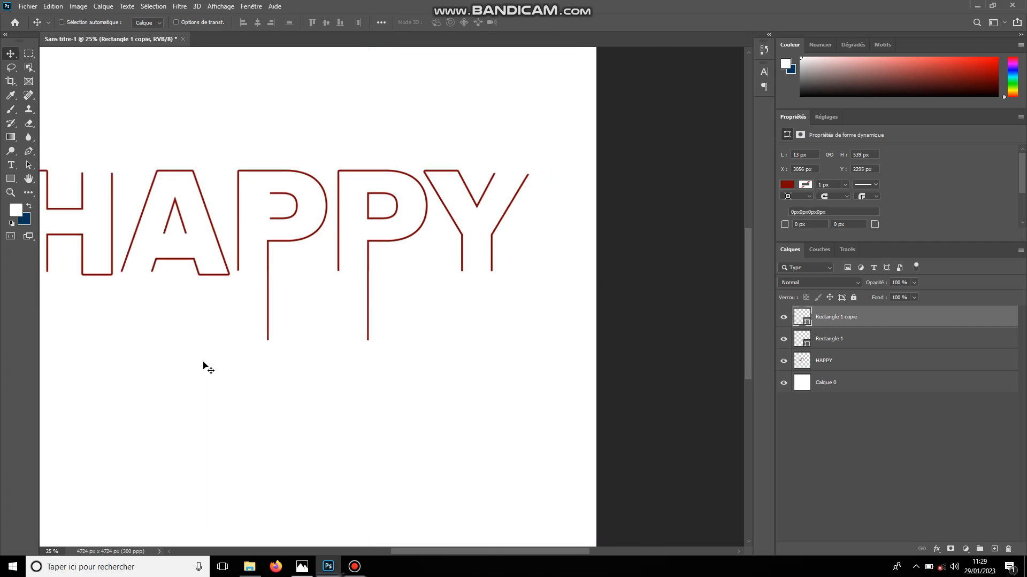
key("ctrl+plus")
key("ctrl+plus")
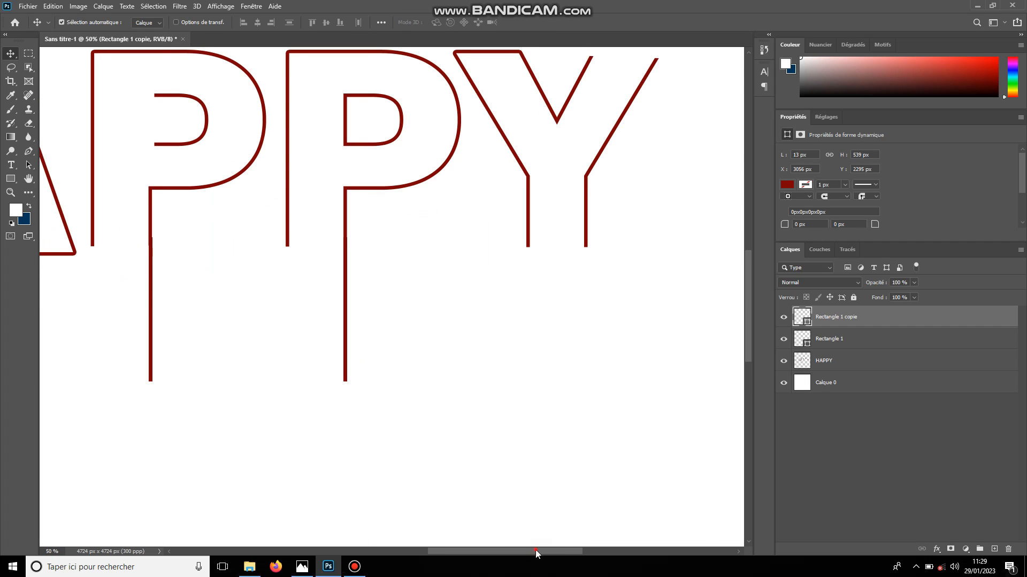
left_click_drag(536, 550, 447, 570)
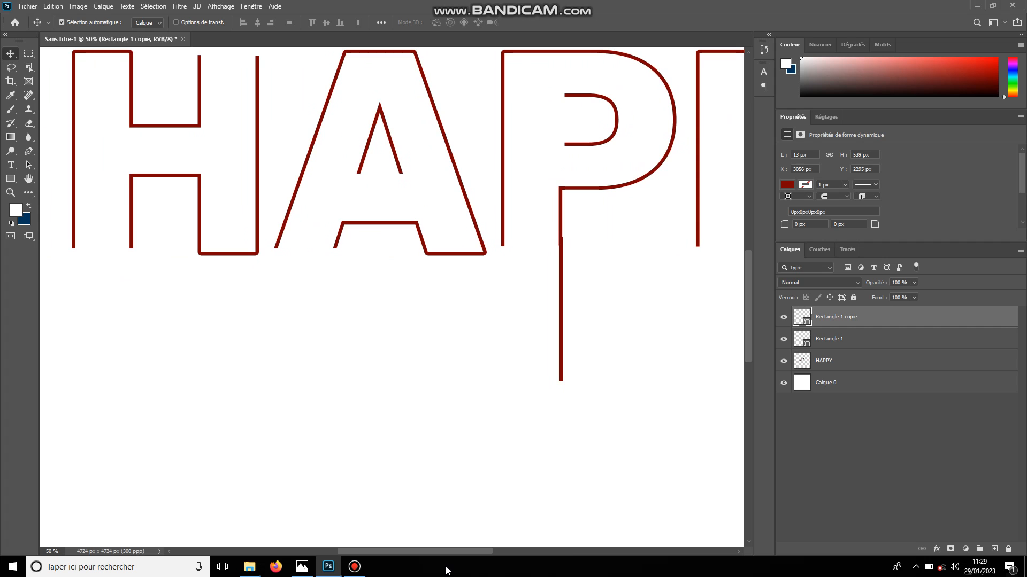
Duplicate the second P's rectangle and move the copy onto the lower end of the H's outer stem line, at X 506 px
key("ctrl+j")
key("ctrl+t")
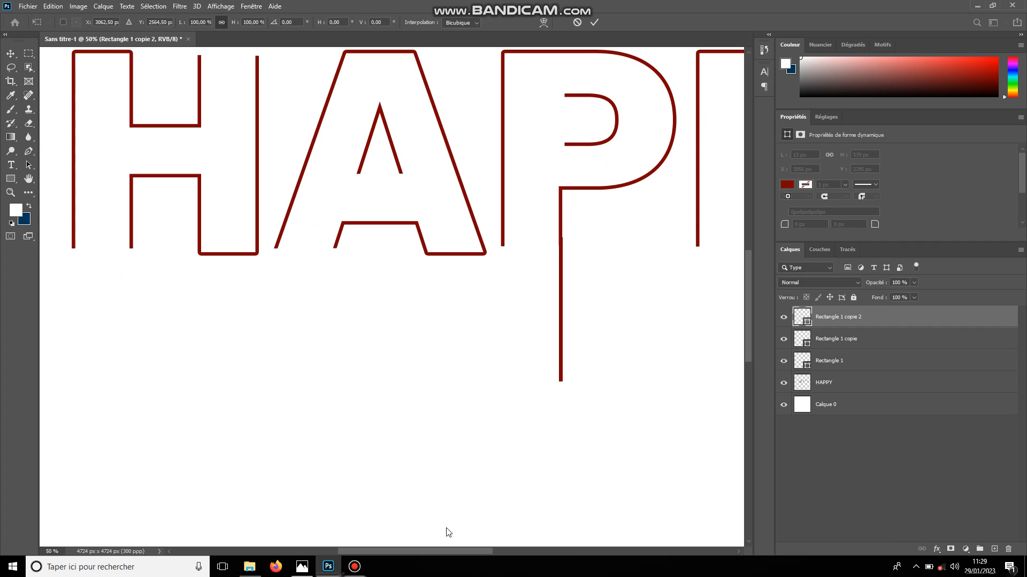
left_click_drag(428, 554, 476, 553)
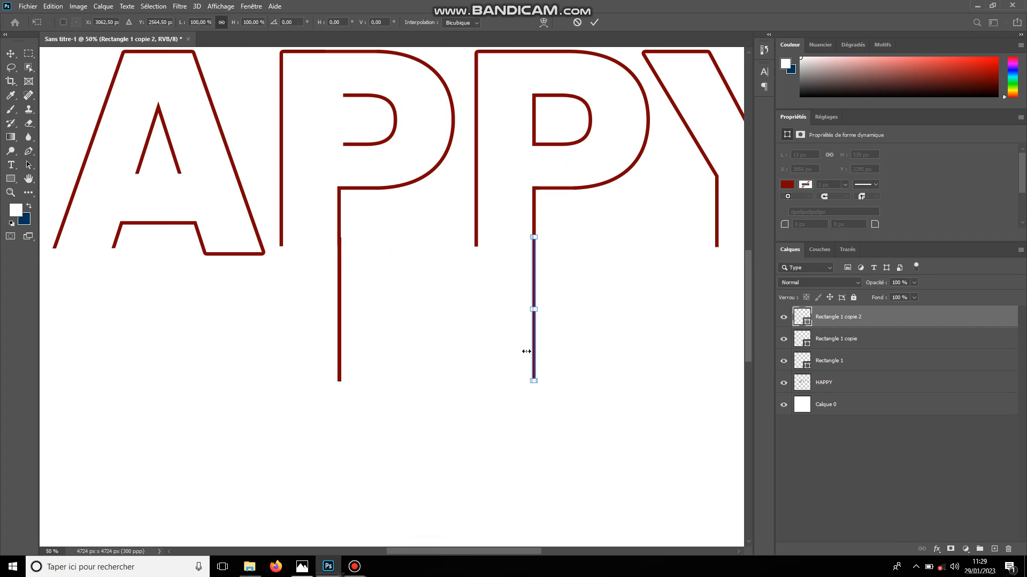
key("ctrl+plus")
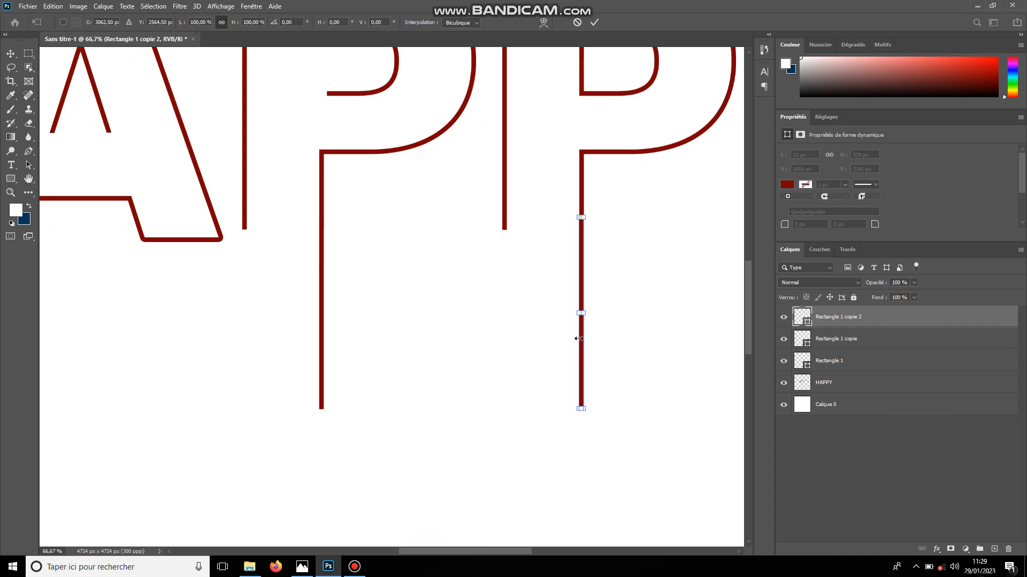
left_click_drag(582, 340, 323, 359)
key("ctrl+plus")
key("ctrl+plus")
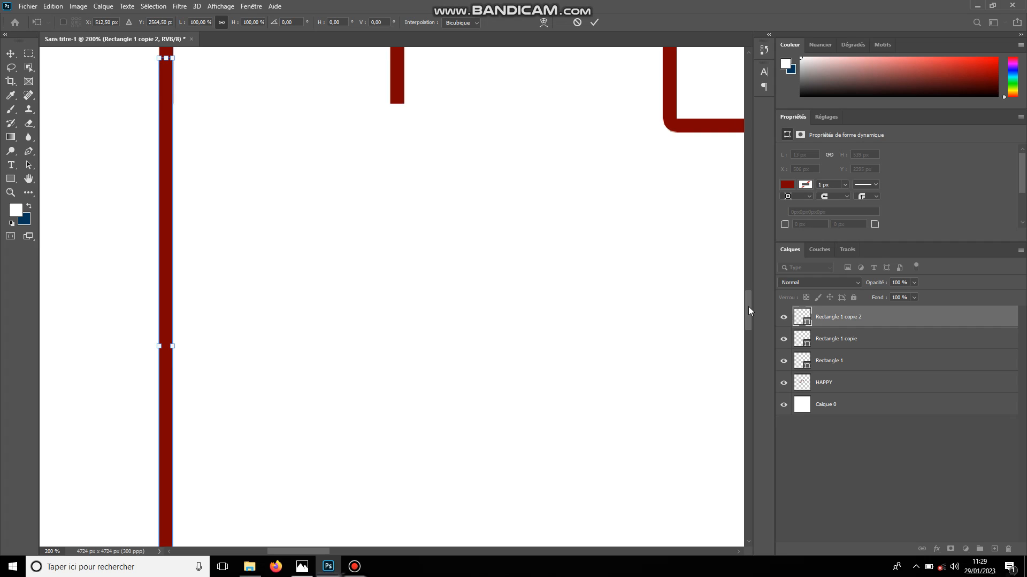
left_click_drag(749, 307, 747, 296)
key("Return")
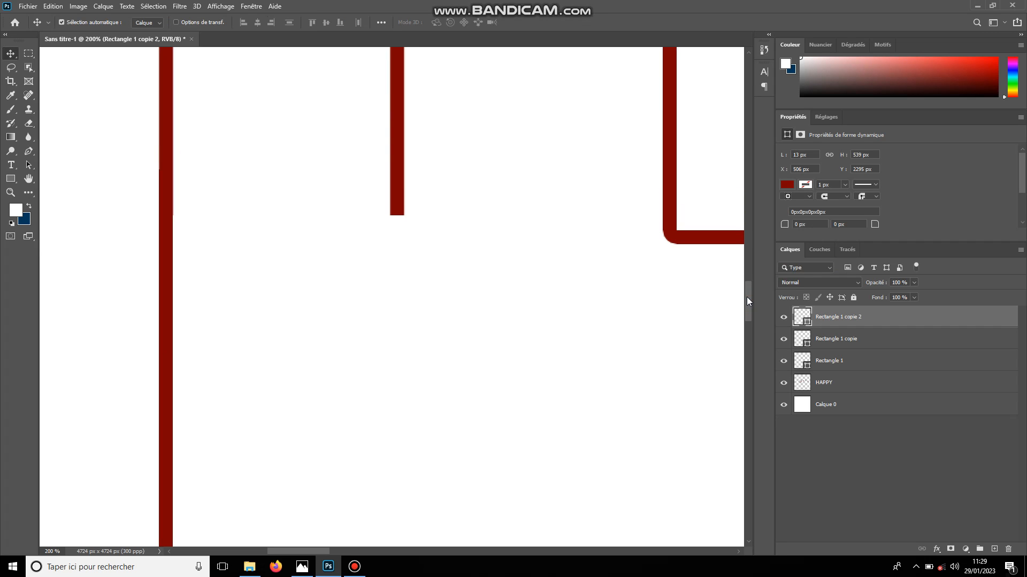
Convert the HAPPY layer and the three rectangle layers together into a single smart object
key("ctrl+minus")
key("ctrl+minus")
key("ctrl+minus")
key("ctrl+minus")
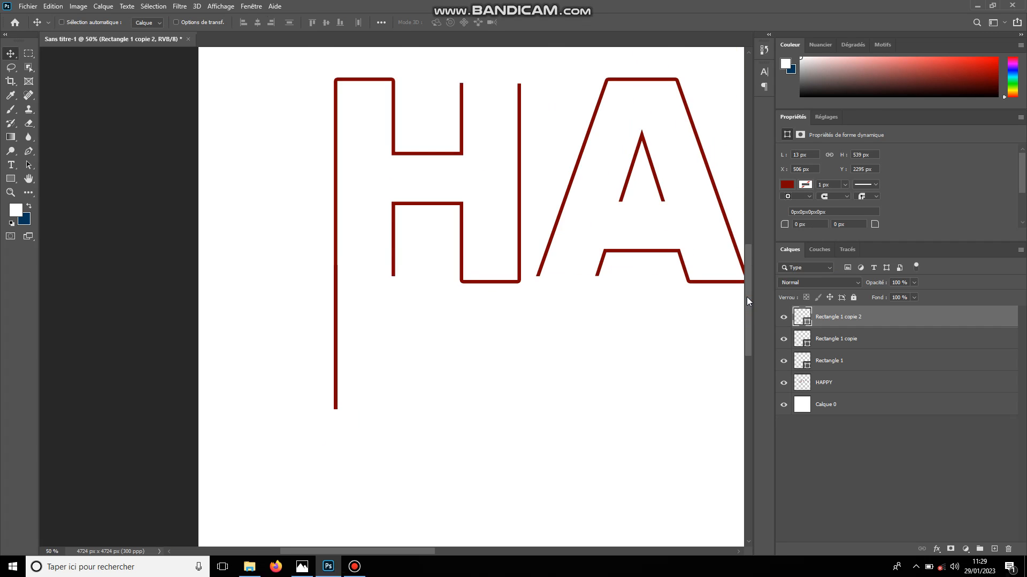
key("ctrl+minus")
key("ctrl+minus")
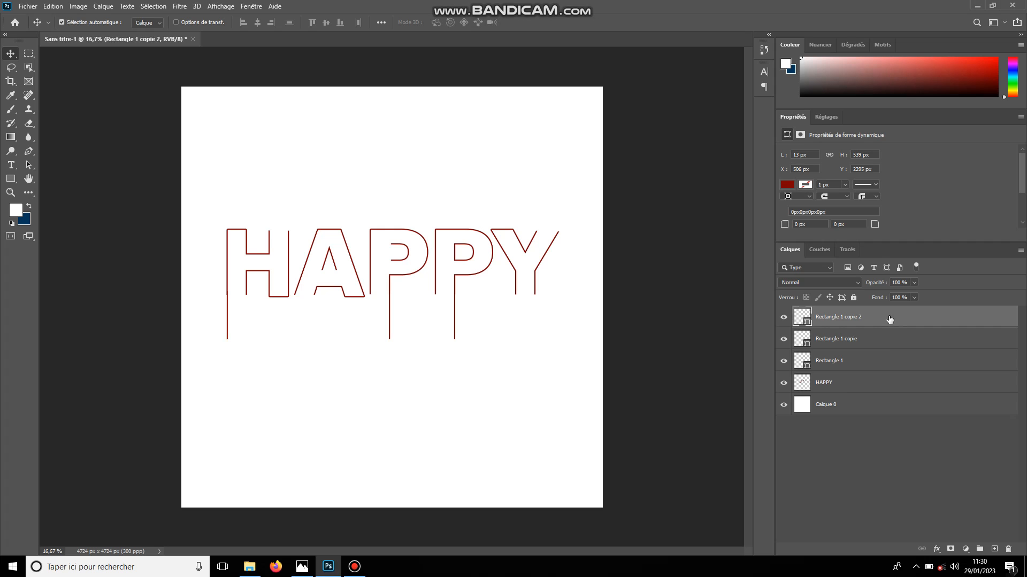
left_click(862, 391, "shift")
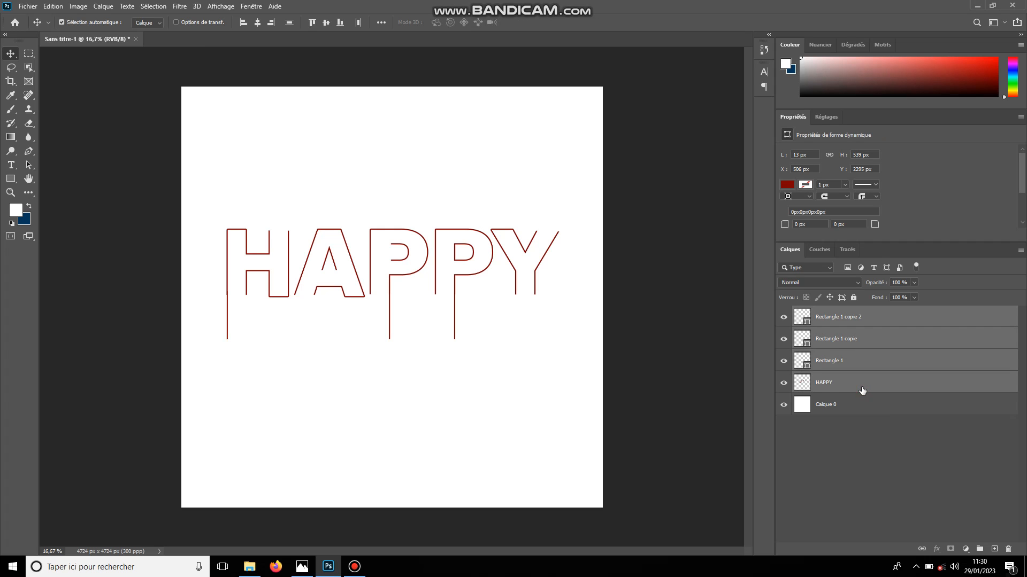
right_click(862, 391)
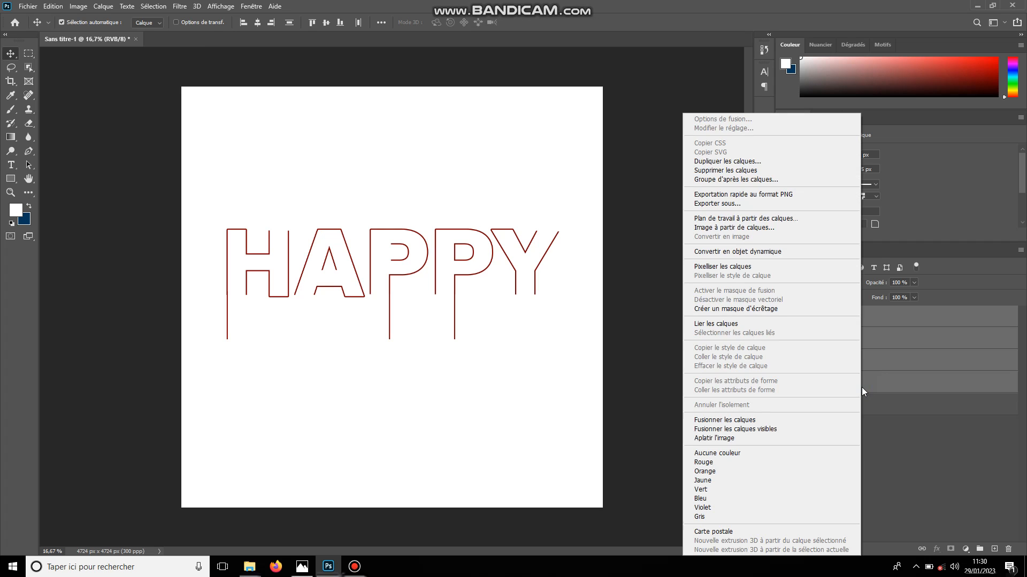
left_click(753, 257)
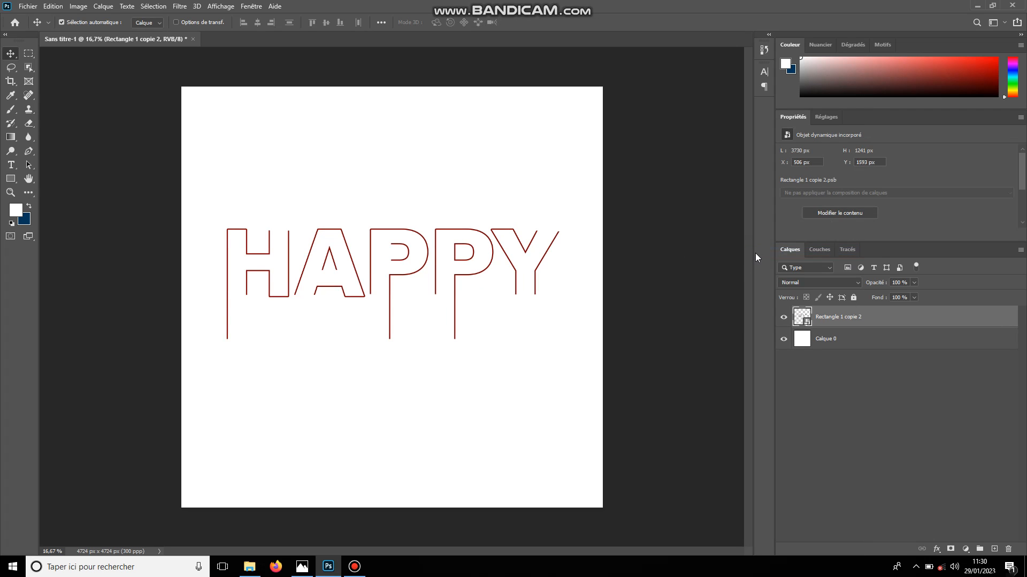
Apply a linear orange-to-red Gradient Overlay at -47° and 150% scale to the lettering smart object, then collapse its effects list
double_click(883, 321)
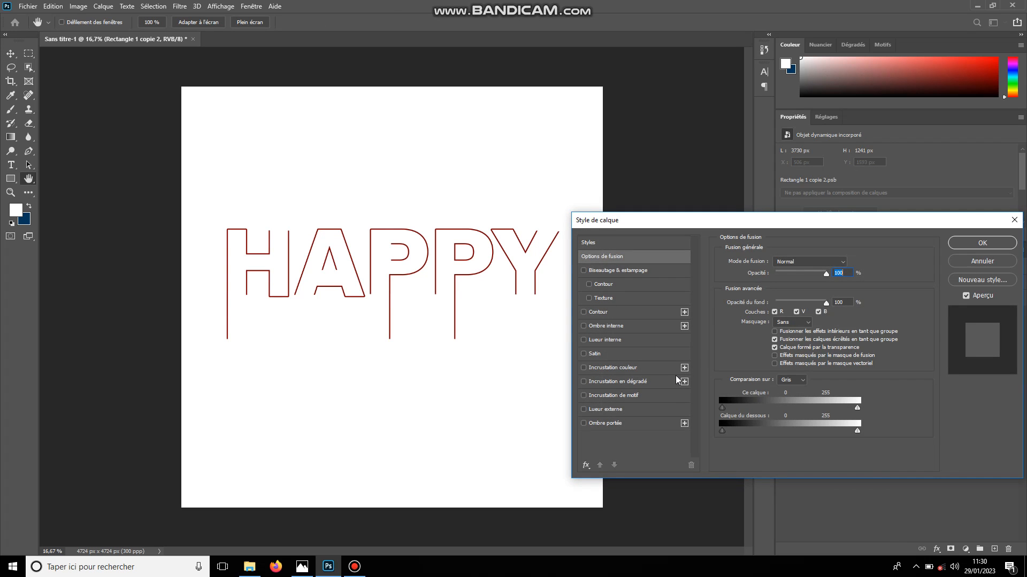
left_click(665, 382)
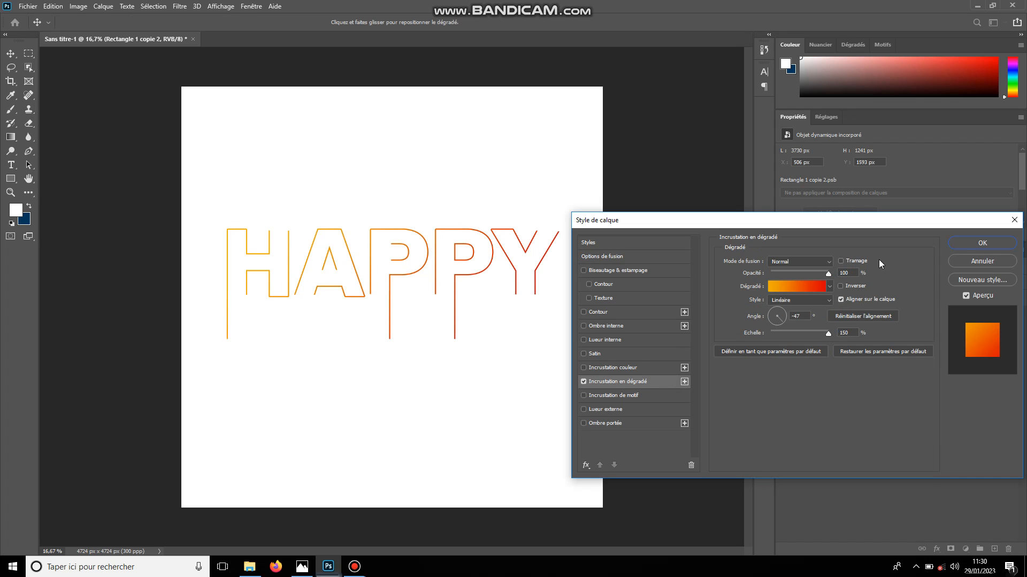
left_click(962, 242)
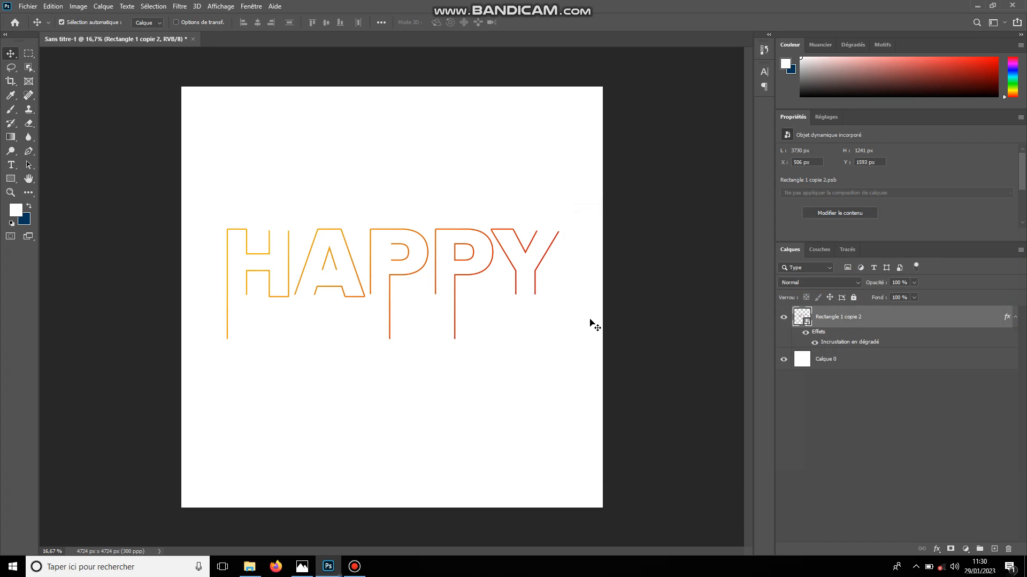
key("ctrl+plus")
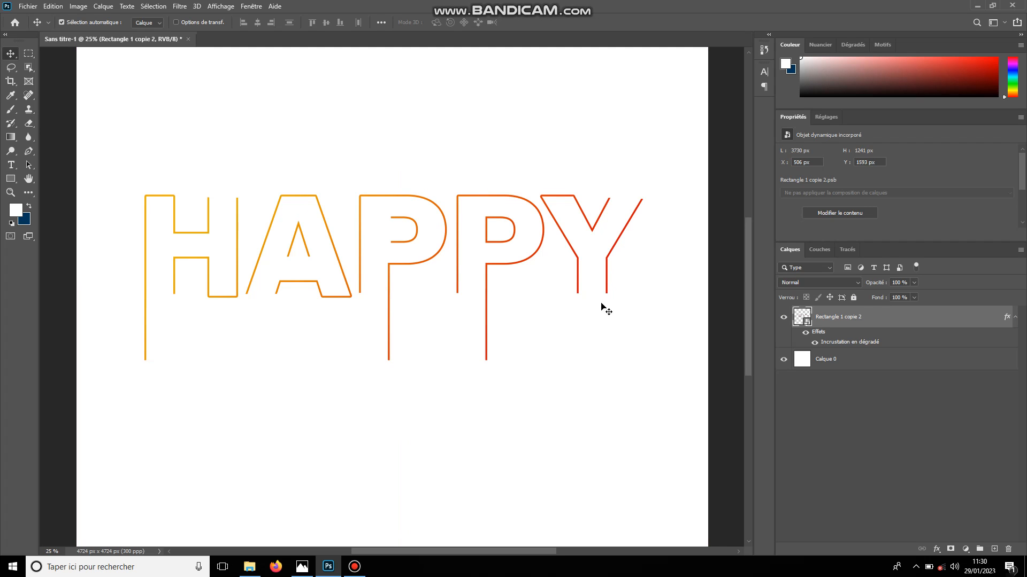
mouse_move(750, 282)
left_mouse_down()
mouse_move(756, 309)
mouse_move(755, 236)
mouse_move(762, 275)
left_mouse_up()
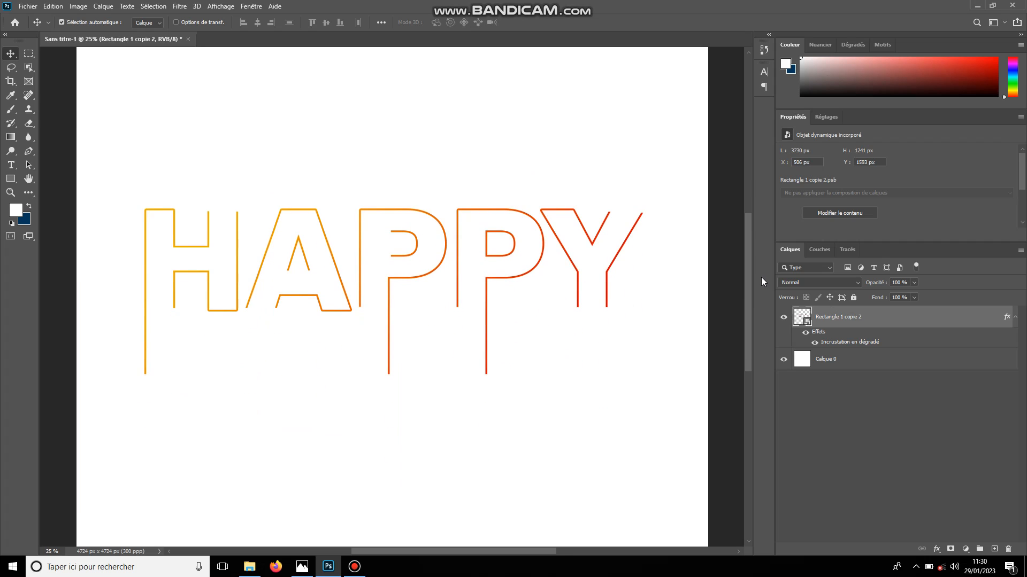
left_click(1014, 317)
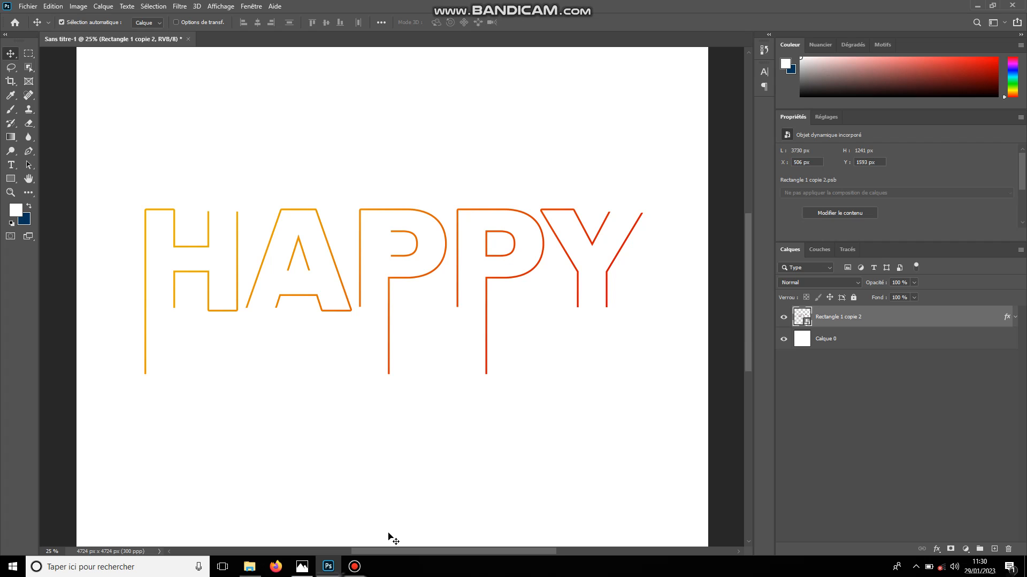
mouse_move(354, 567)
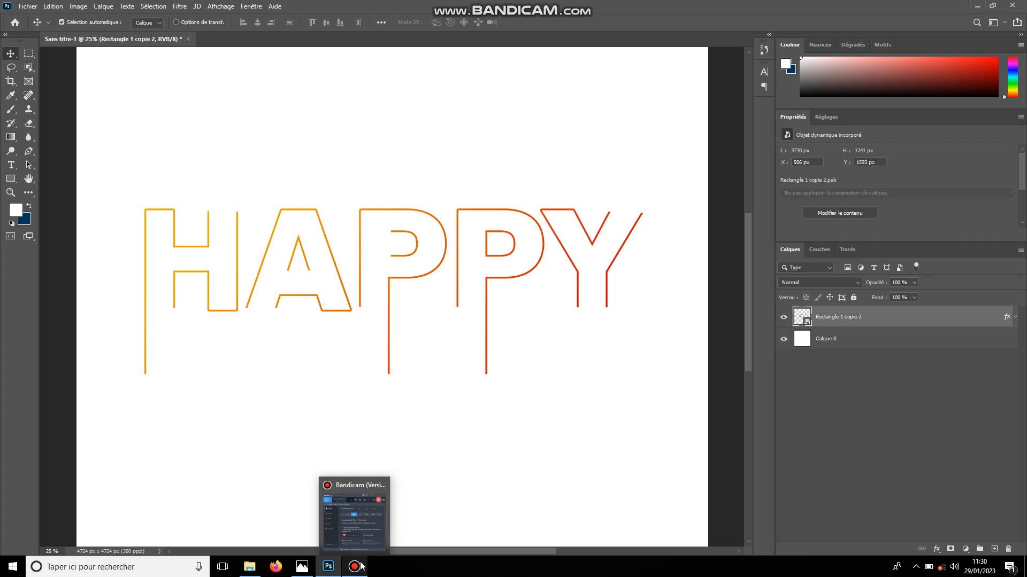